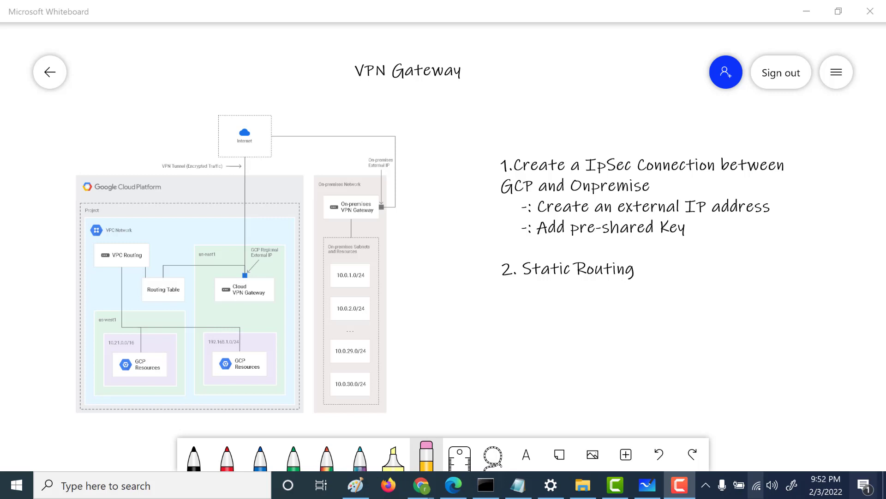
# Step: Annotate the VPN diagram with the green pen, circling the Cloud VPN Gateway and the on-premises VPN Gateway with arrows
pyautogui.click(293, 457)
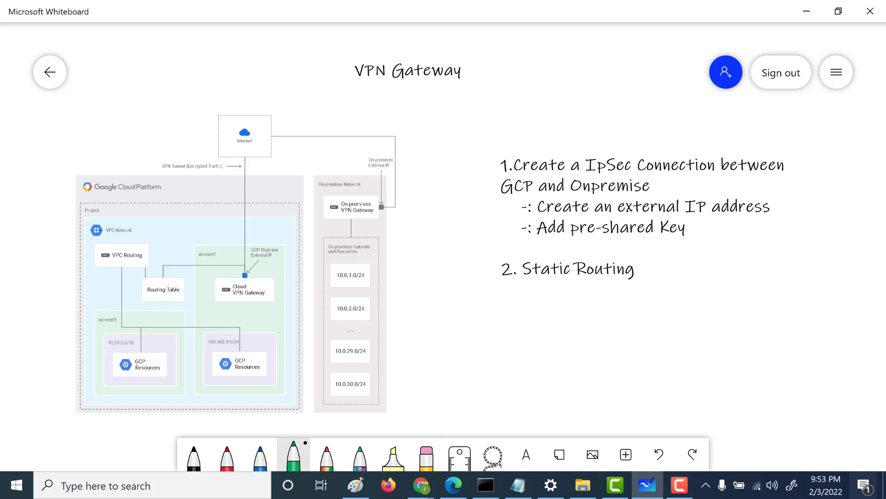
pyautogui.moveTo(257, 264)
pyautogui.mouseDown()
pyautogui.moveTo(246, 266)
pyautogui.moveTo(232, 295)
pyautogui.moveTo(266, 283)
pyautogui.moveTo(244, 270)
pyautogui.mouseUp()
pyautogui.moveTo(400, 187); pyautogui.dragTo(415, 189)
pyautogui.moveTo(387, 200)
pyautogui.mouseDown()
pyautogui.moveTo(366, 180)
pyautogui.moveTo(336, 192)
pyautogui.moveTo(344, 216)
pyautogui.moveTo(387, 198)
pyautogui.mouseUp()
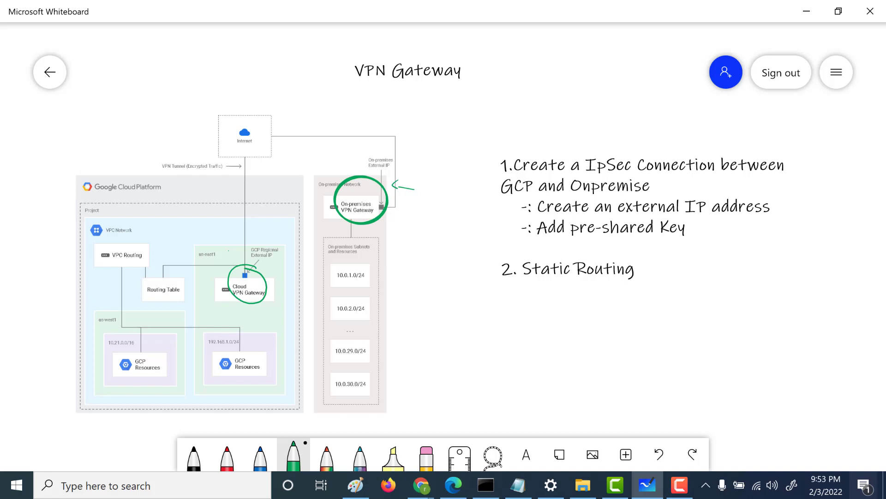
pyautogui.moveTo(389, 221)
pyautogui.mouseDown()
pyautogui.moveTo(408, 226)
pyautogui.moveTo(413, 245)
pyautogui.mouseUp()
pyautogui.moveTo(278, 280); pyautogui.dragTo(274, 303)
pyautogui.moveTo(155, 161); pyautogui.dragTo(158, 174)
pyautogui.moveTo(225, 164); pyautogui.dragTo(224, 179)
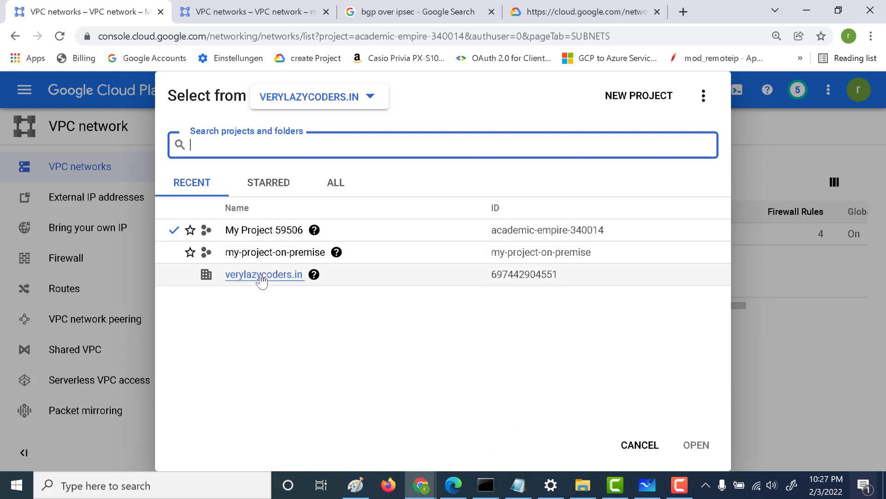
# Step: Switch to My Project 59506 and compare the VPC subnet IP ranges of both projects' tabs
pyautogui.click(270, 236)
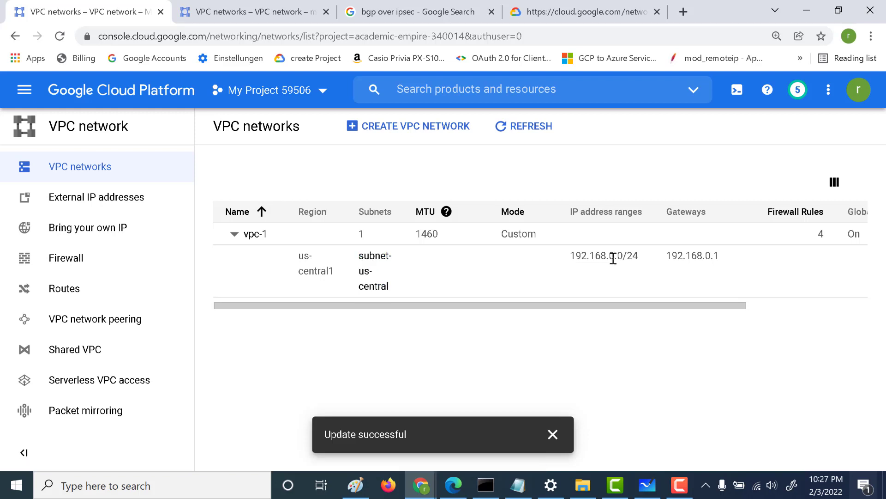
pyautogui.moveTo(639, 257); pyautogui.dragTo(572, 253)
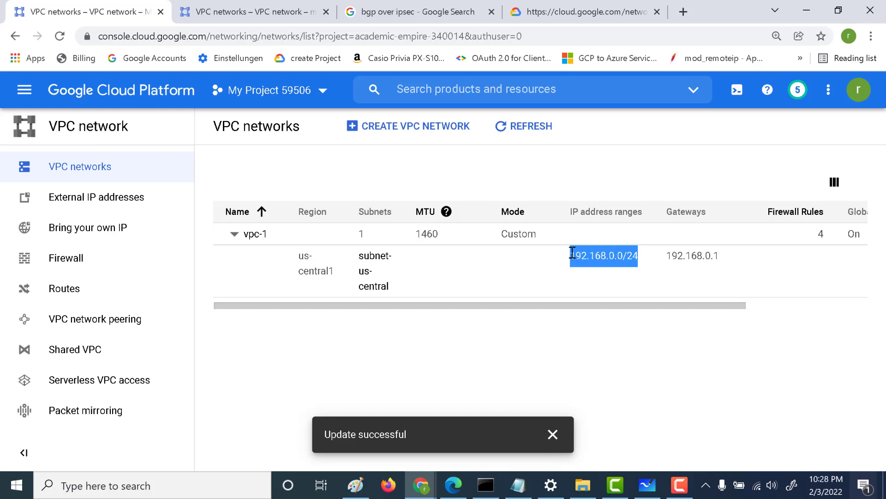
pyautogui.click(233, 18)
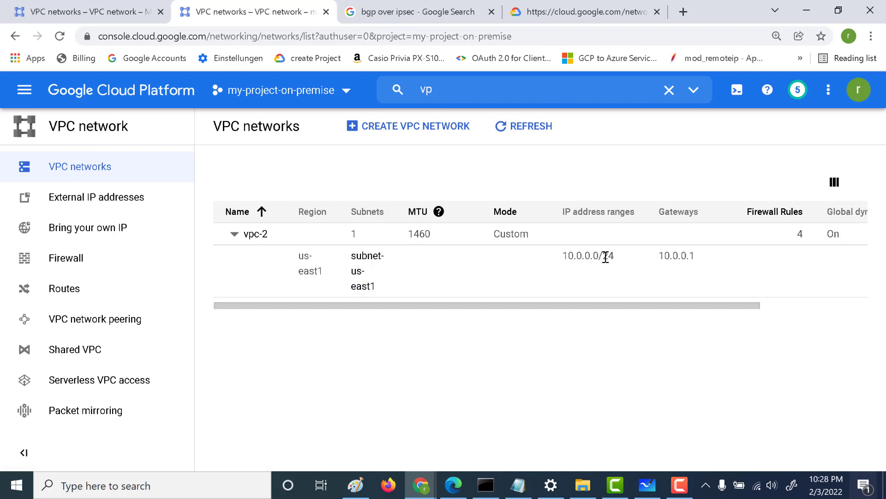
pyautogui.click(98, 6)
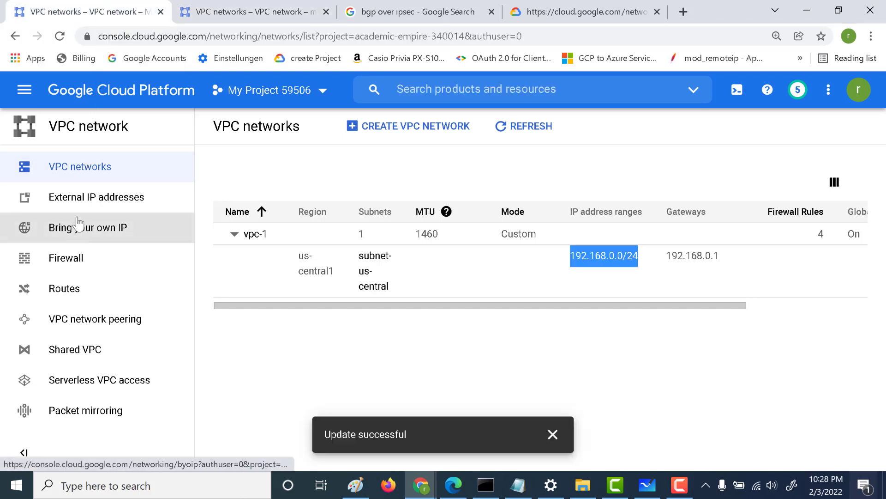
# Step: Reserve a regional static external IP address named vpn-external-ip-1 in us-central1 for My Project 59506
pyautogui.click(88, 196)
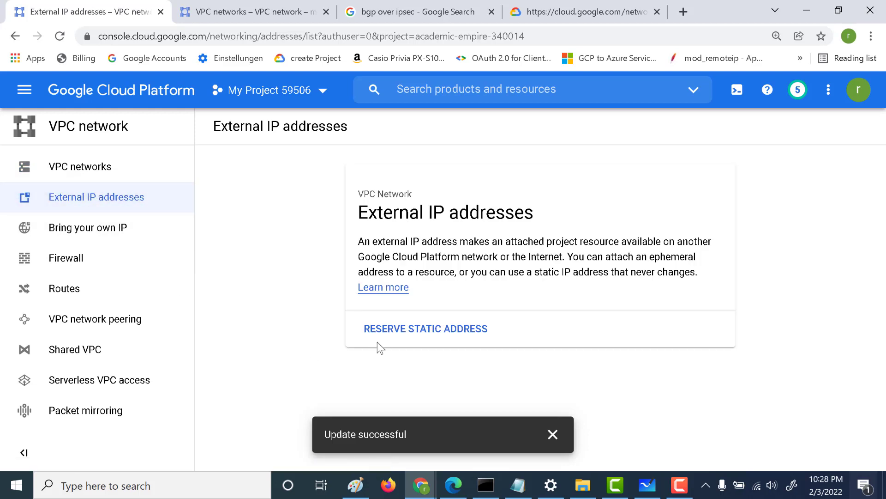
pyautogui.click(385, 333)
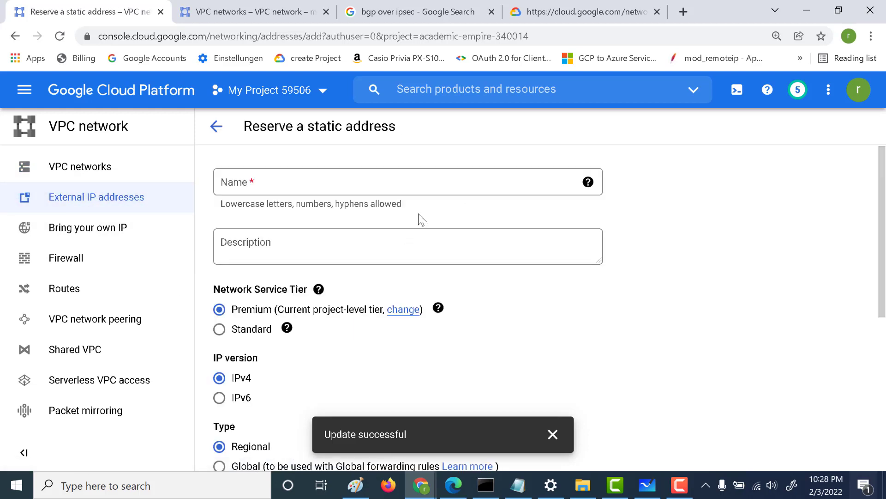
pyautogui.click(432, 187)
pyautogui.write('v')
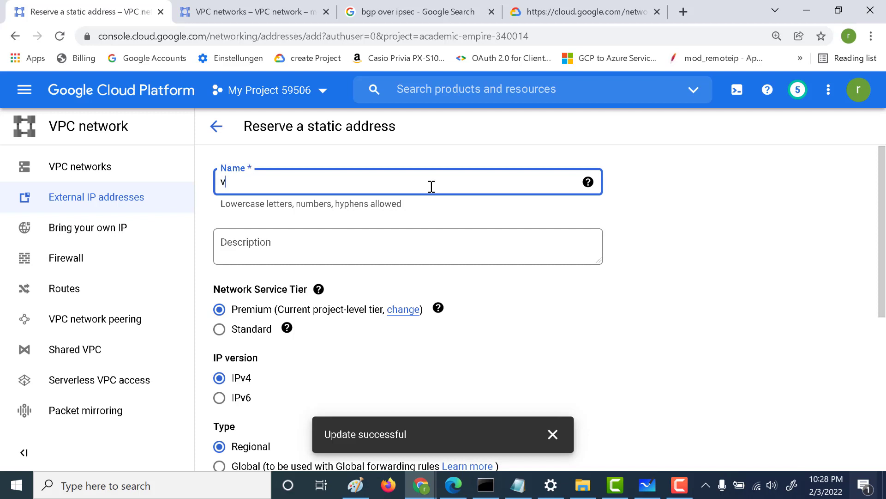
pyautogui.write('pn-exter')
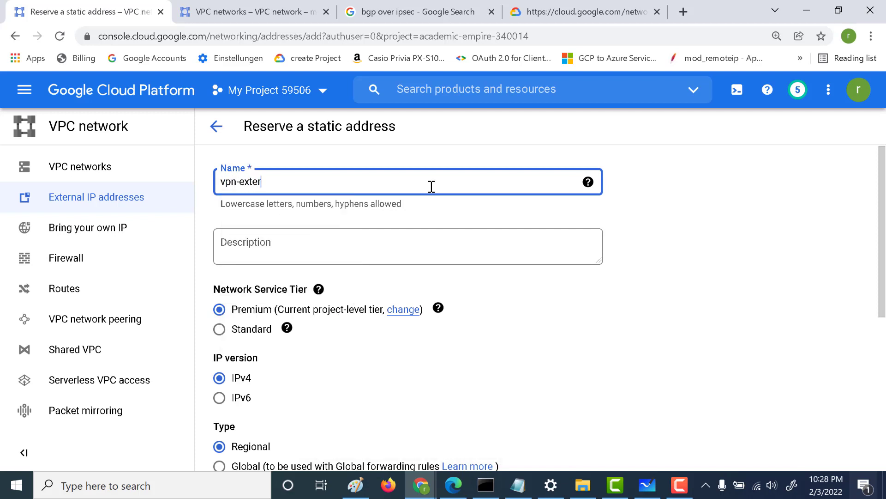
pyautogui.write('nal-ip-1')
pyautogui.scroll(-6, 432, 187)
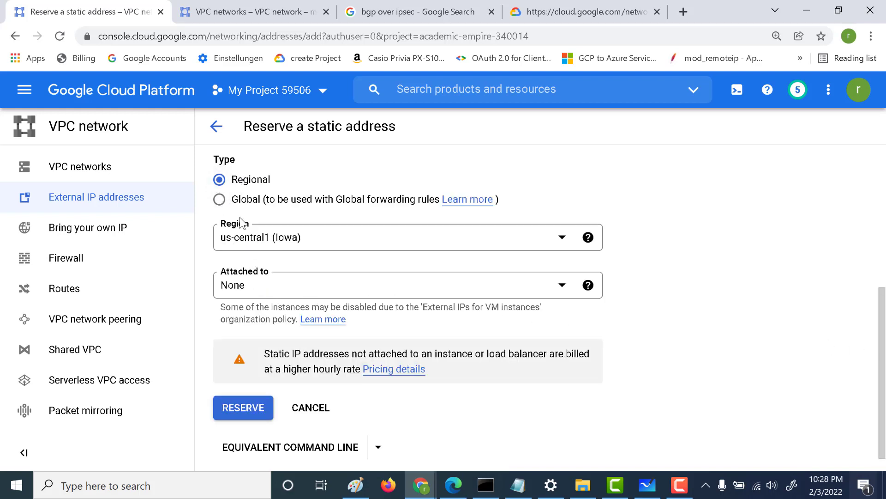
pyautogui.click(235, 412)
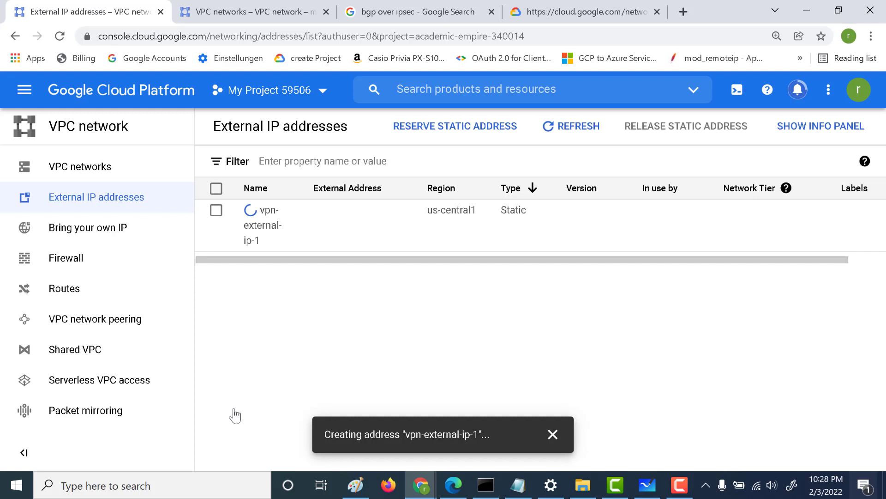
# Step: In the my-project-on-premise tab, start reserving a static external address named vpn-external-ip-2
pyautogui.click(272, 19)
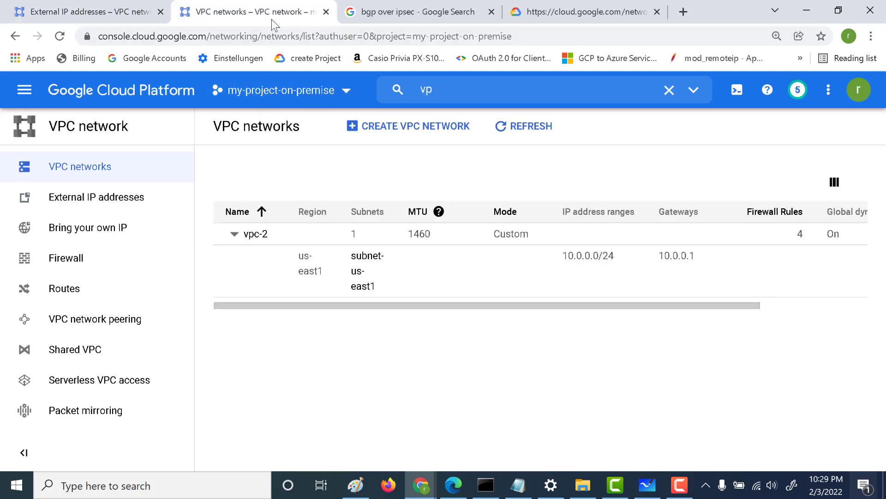
pyautogui.click(137, 203)
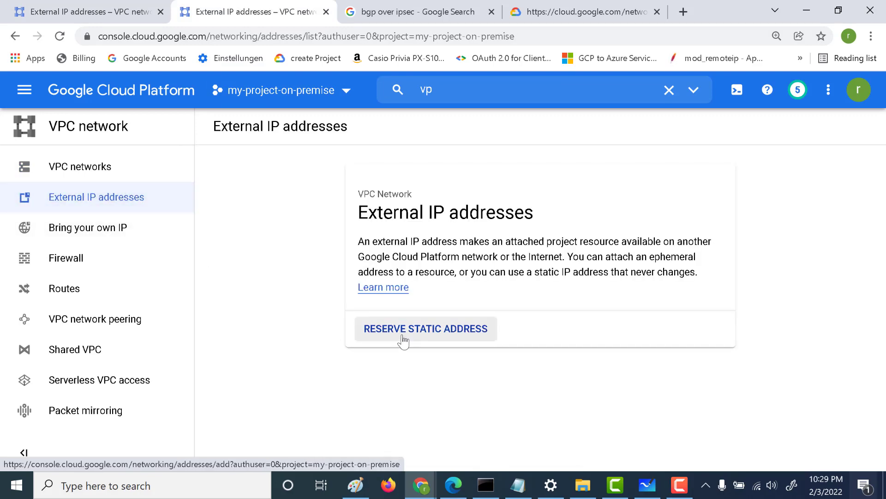
pyautogui.click(403, 341)
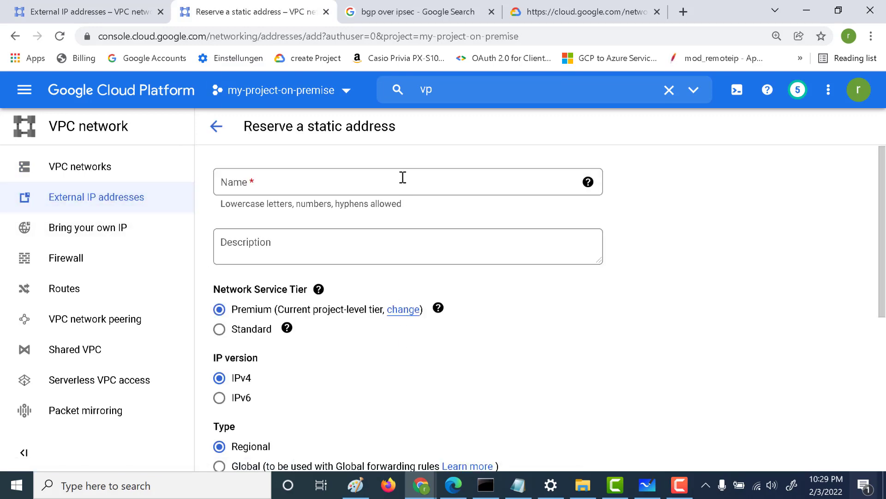
pyautogui.click(403, 177)
pyautogui.write('vpn-external-ip-2')
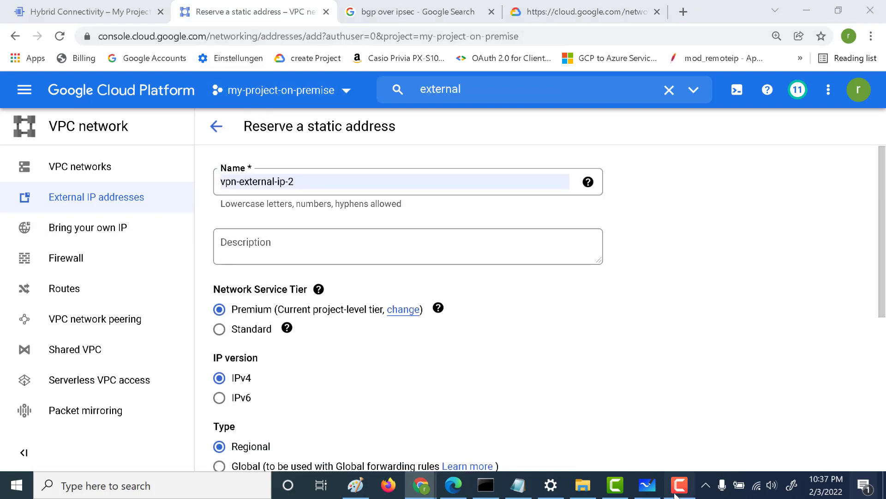
pyautogui.click(679, 484)
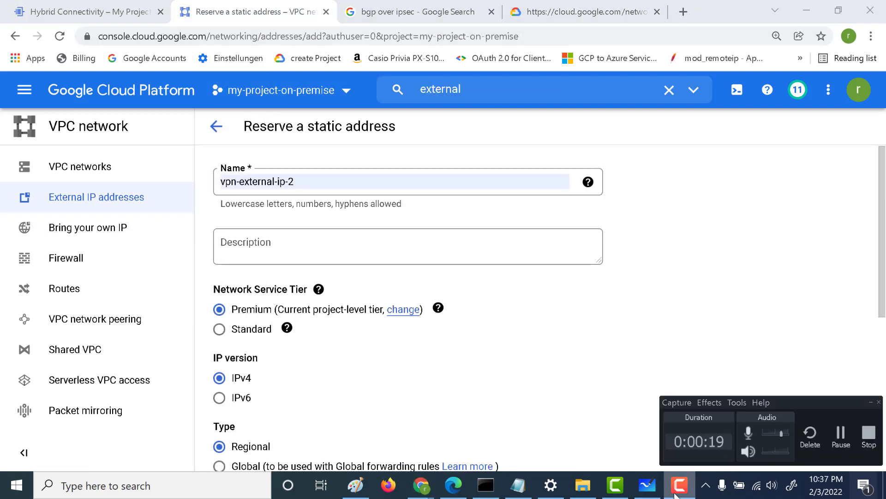
pyautogui.click(679, 485)
# Step: Set the address region to us-east1 (South Carolina) and reserve it
pyautogui.scroll(-5, 522, 408)
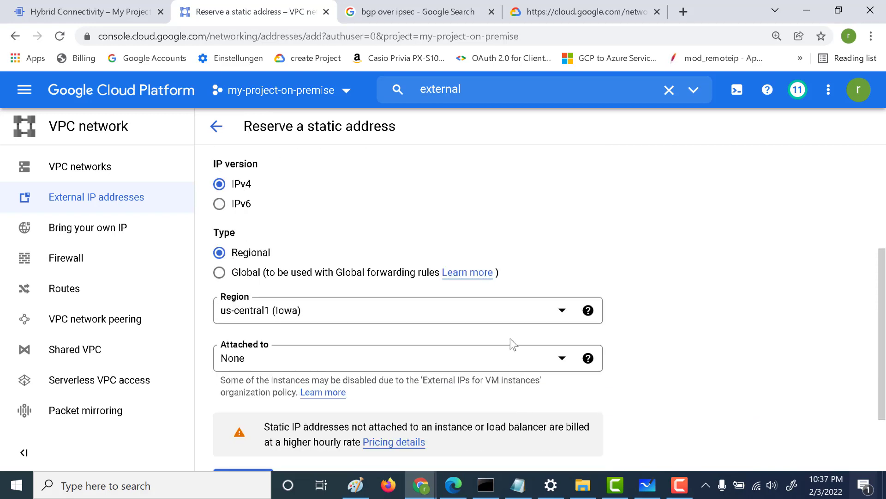
pyautogui.click(505, 312)
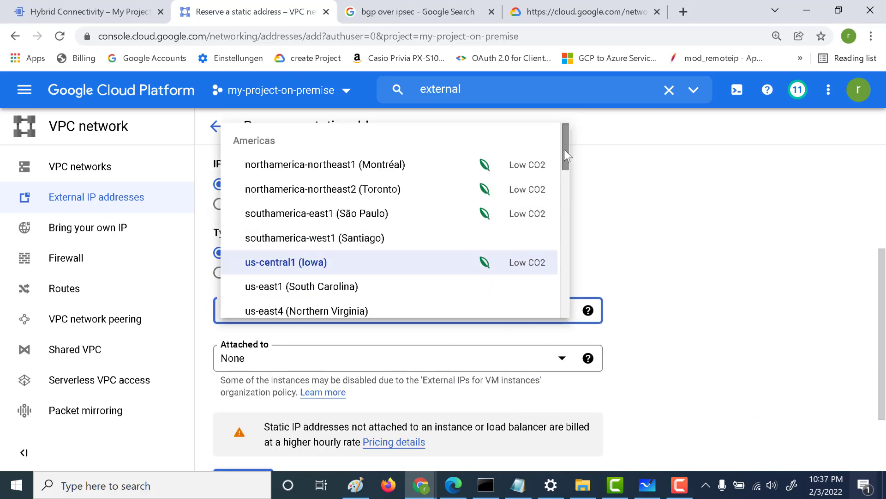
pyautogui.click(369, 291)
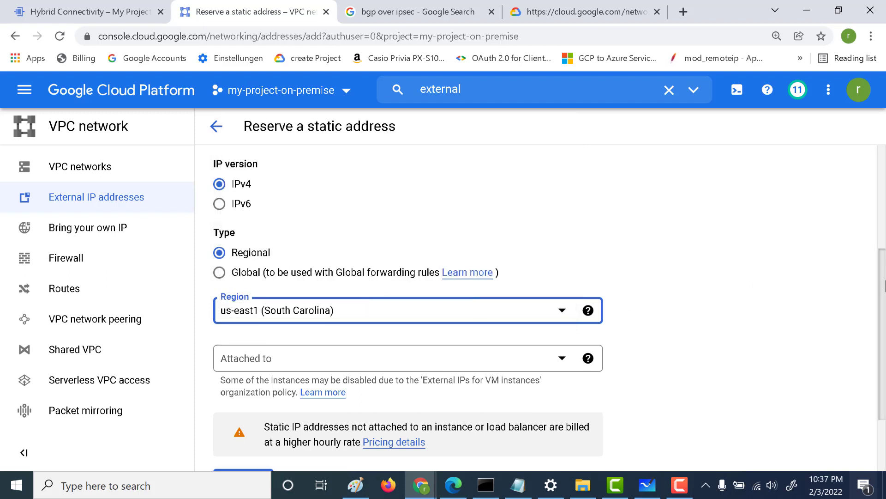
pyautogui.scroll(-2, 883, 355)
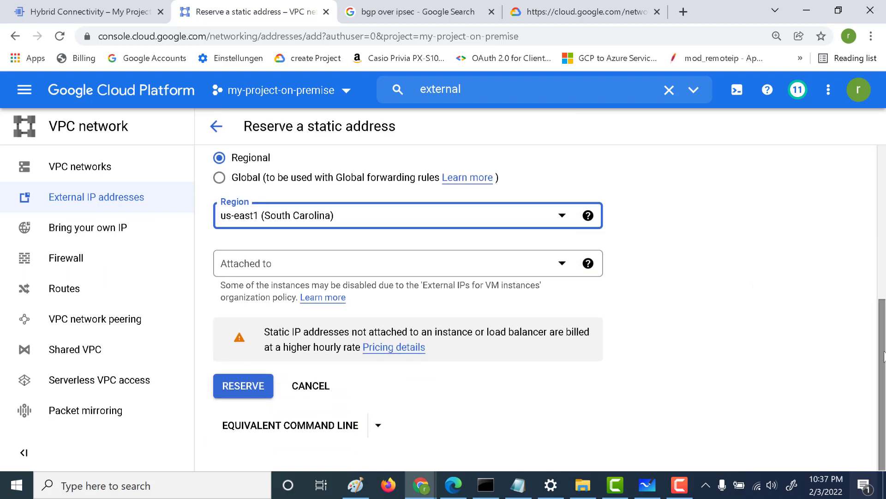
pyautogui.click(229, 393)
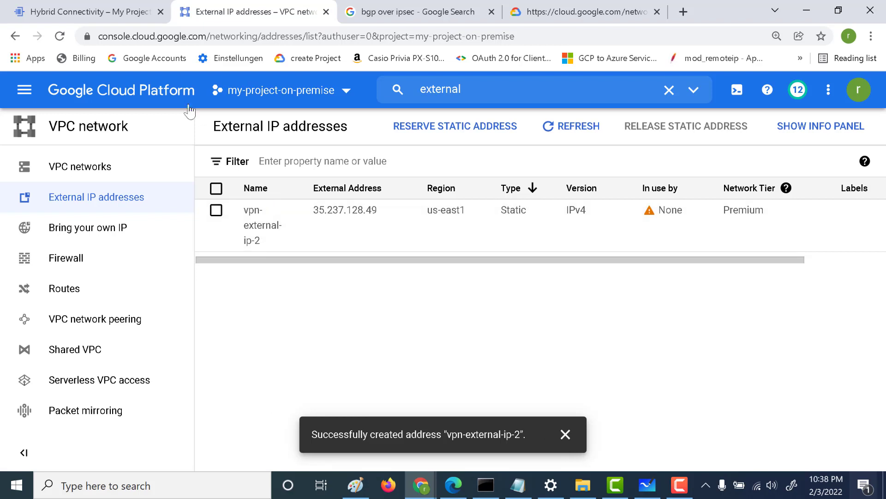
# Step: In My Project 59506, start creating a VPN connection and choose the Classic VPN option
pyautogui.click(120, 1)
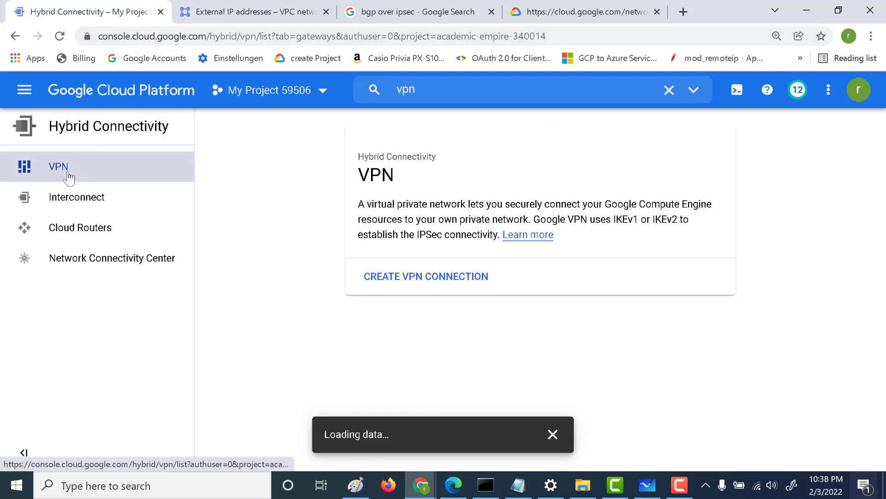
pyautogui.click(374, 276)
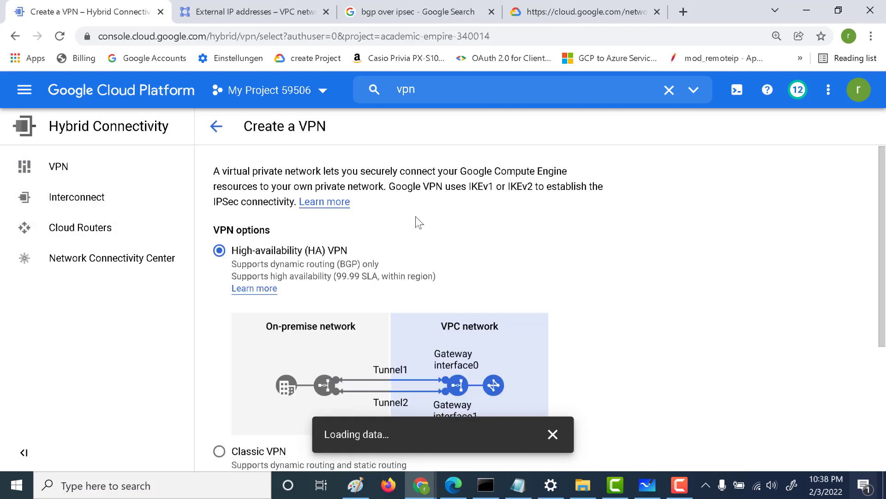
pyautogui.scroll(-4, 419, 223)
pyautogui.click(219, 252)
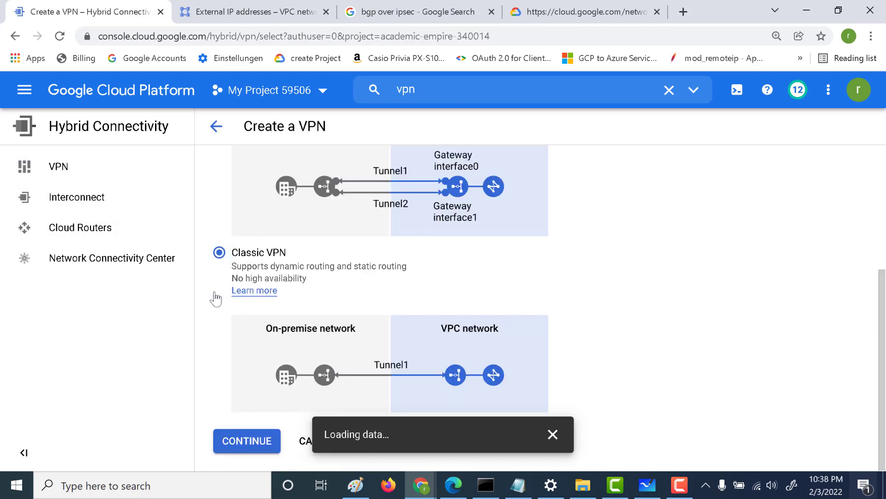
pyautogui.click(232, 442)
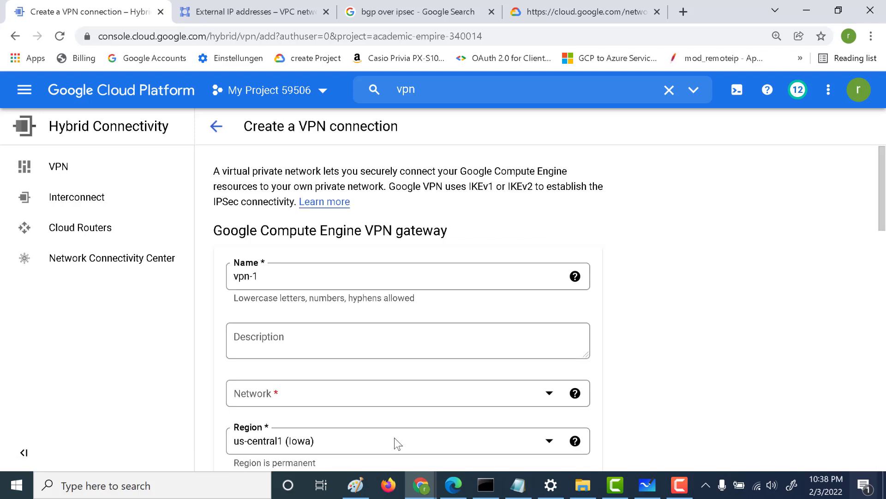
# Step: Set the VPN gateway network to vpc-1 and its IP address to vpn-external-ip-1
pyautogui.moveTo(885, 210); pyautogui.dragTo(885, 242)
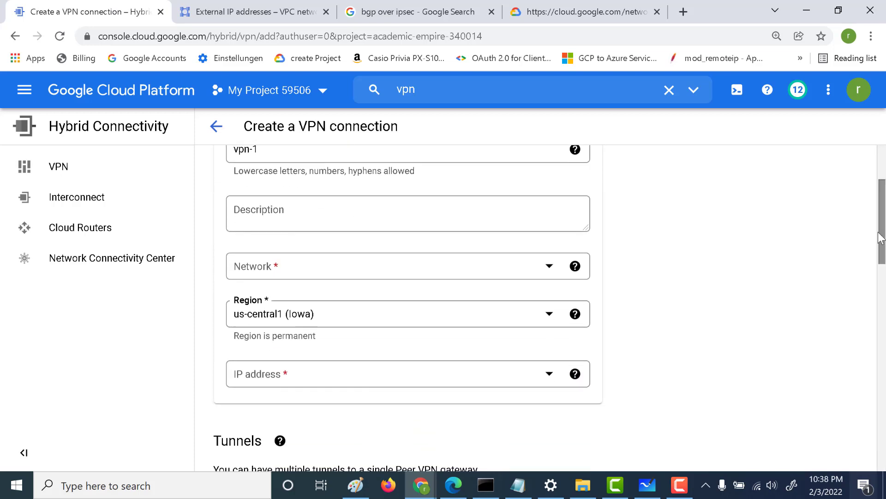
pyautogui.click(484, 273)
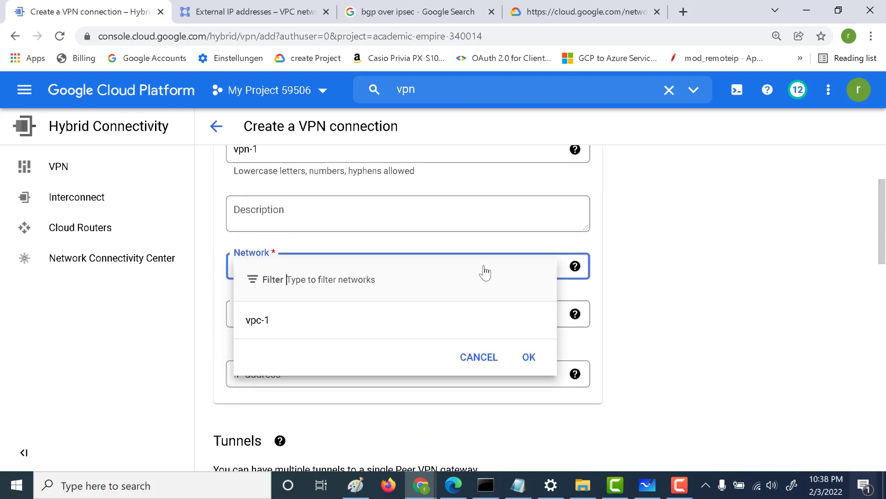
pyautogui.click(368, 321)
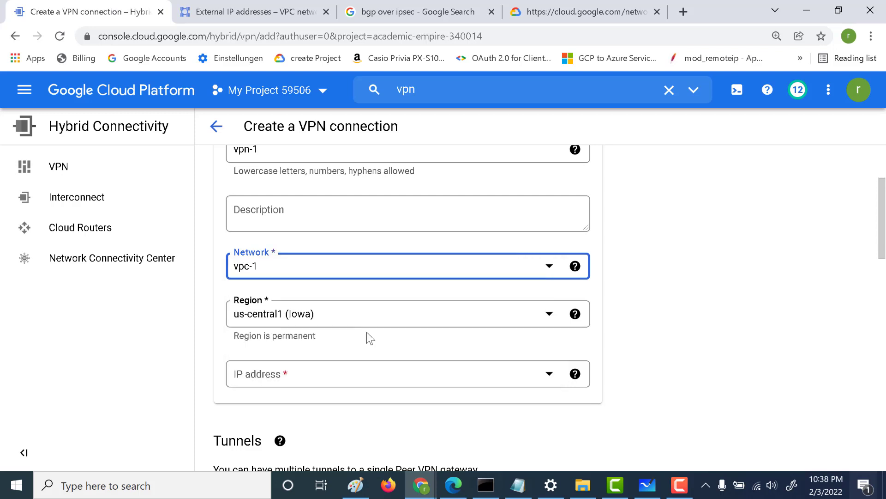
pyautogui.click(368, 380)
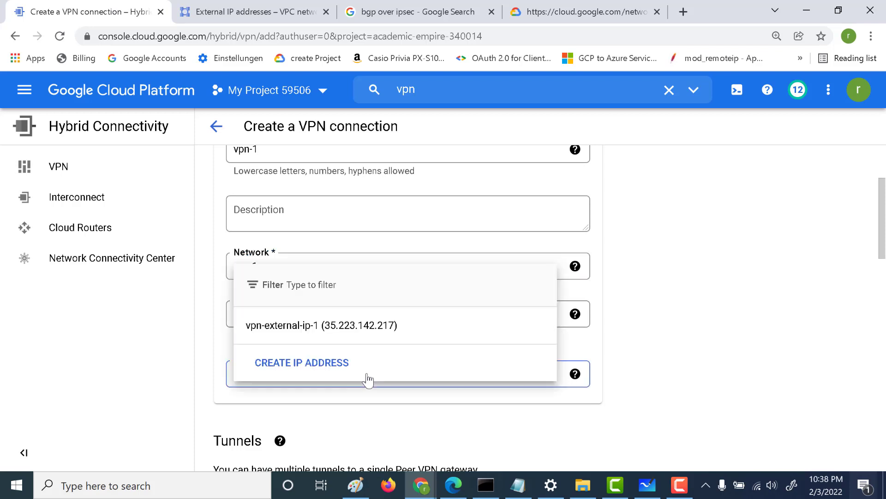
pyautogui.click(370, 329)
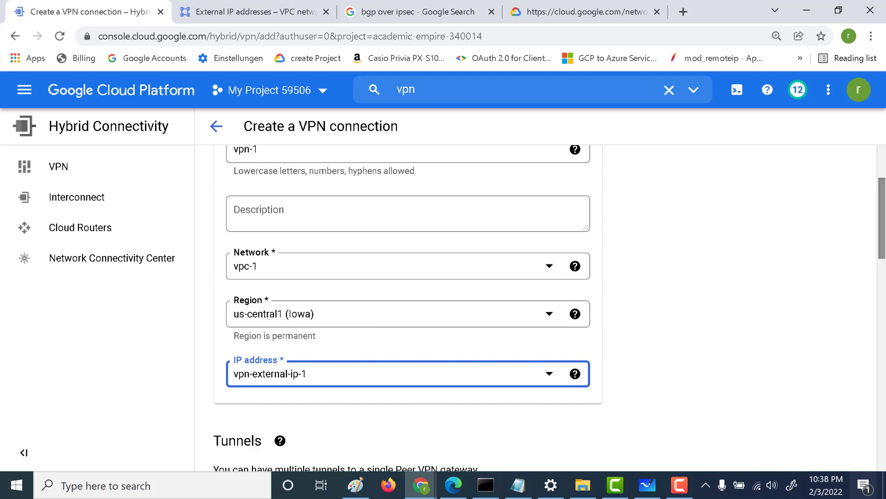
# Step: Copy the external address of vpn-external-ip-2 from the on-premise project's tab
pyautogui.moveTo(882, 255); pyautogui.dragTo(884, 323)
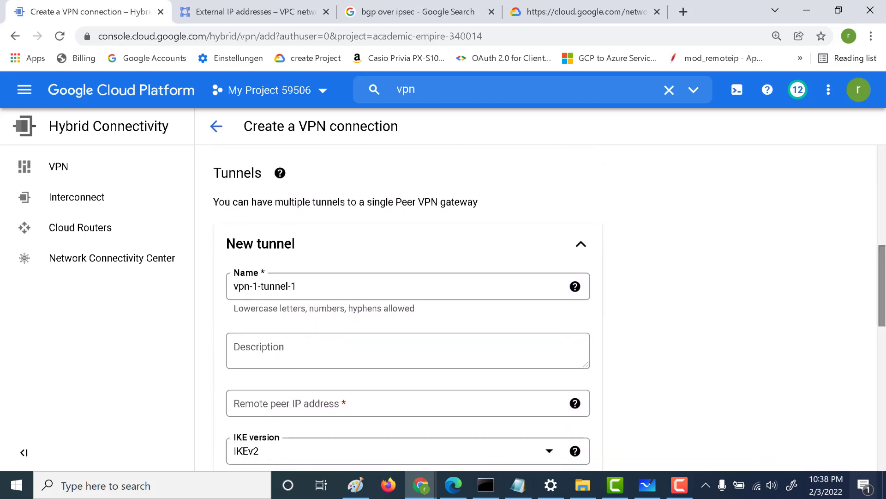
pyautogui.click(296, 11)
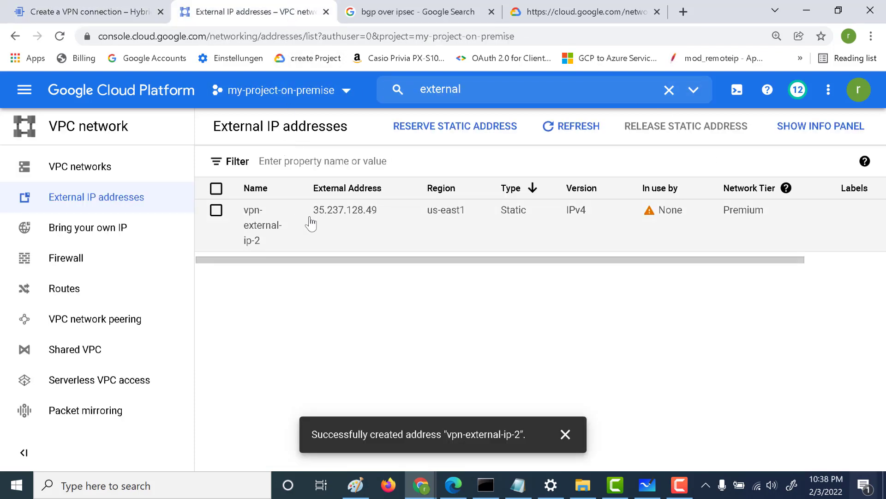
pyautogui.moveTo(314, 210); pyautogui.dragTo(378, 214)
pyautogui.hotkey('ctrl', 'c')
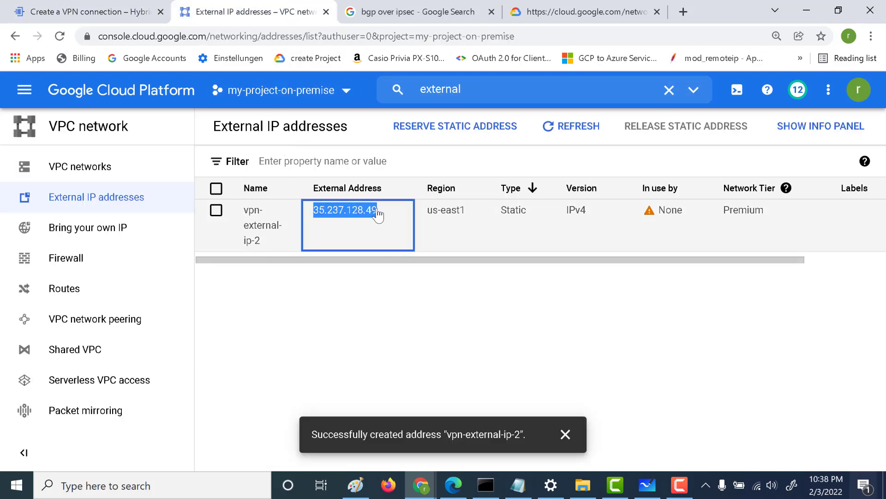
# Step: Back in My Project 59506's VPN form, paste 35.237.128.49 as the tunnel's remote peer IP address
pyautogui.click(118, 16)
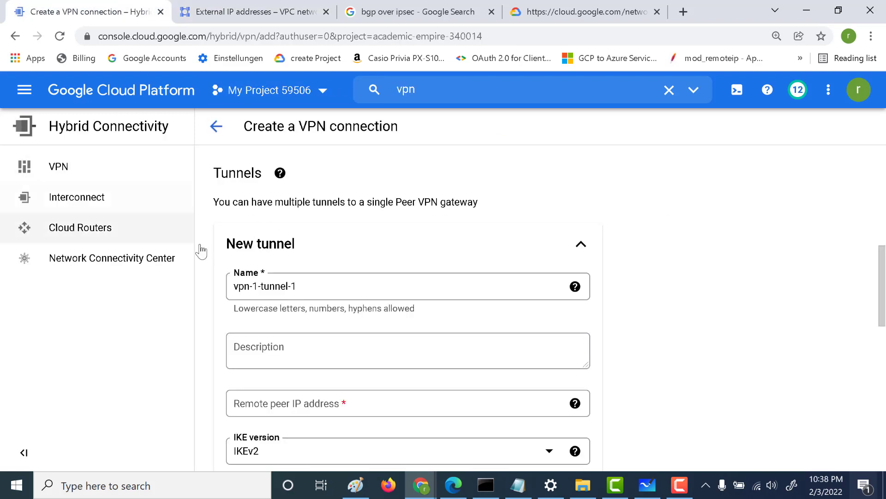
pyautogui.moveTo(882, 269); pyautogui.dragTo(882, 300)
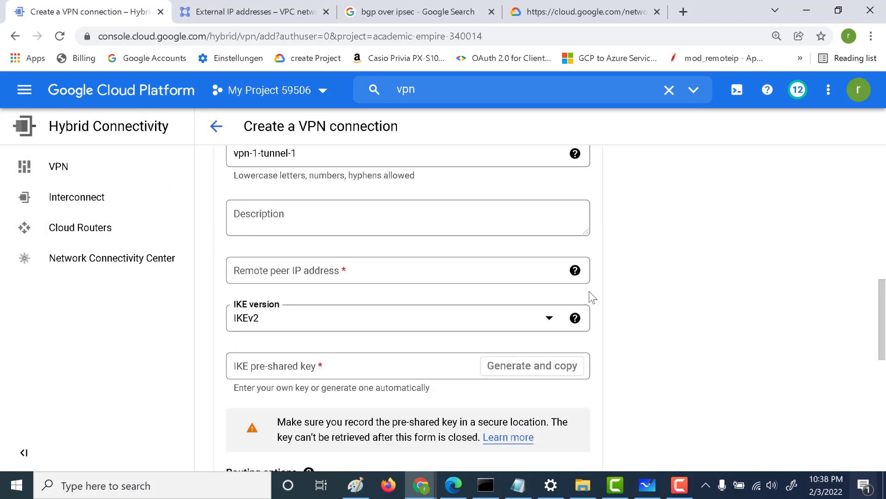
pyautogui.click(306, 277)
pyautogui.hotkey('ctrl', 'v')
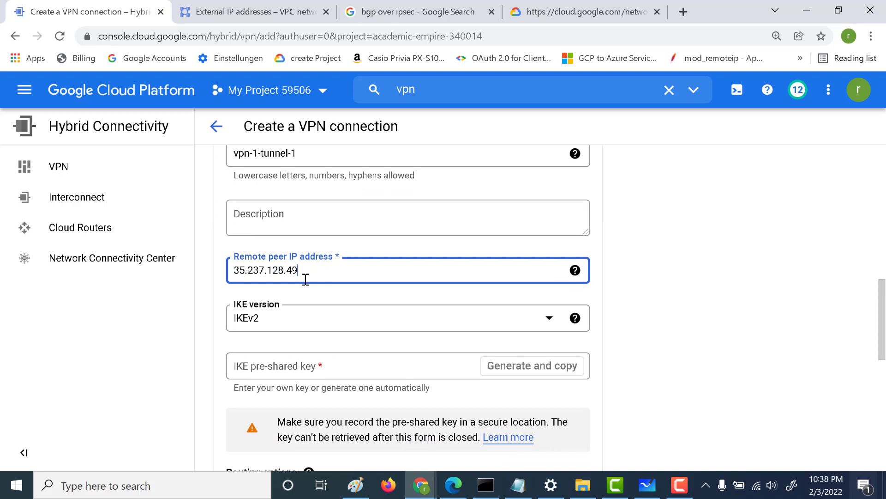
# Step: Generate the IKE pre-shared key and paste it into Notepad to keep a copy
pyautogui.scroll(-1, 883, 300)
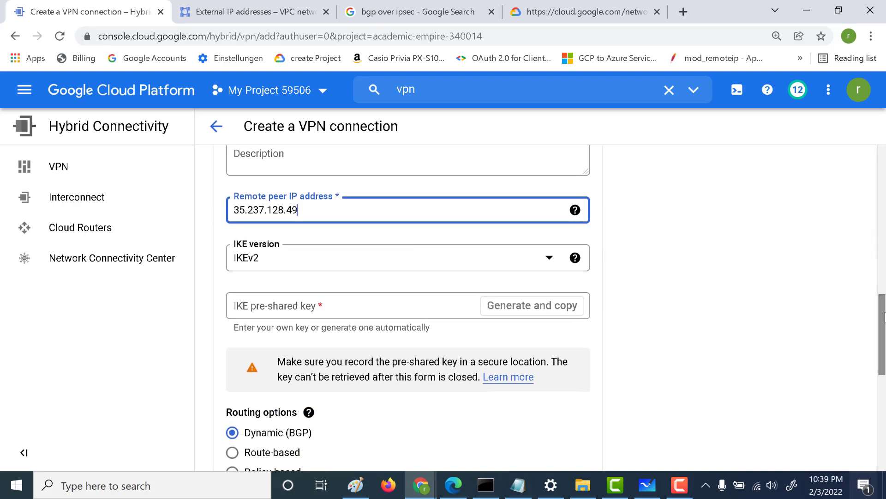
pyautogui.click(519, 304)
pyautogui.click(429, 304)
pyautogui.moveTo(429, 304); pyautogui.dragTo(233, 303)
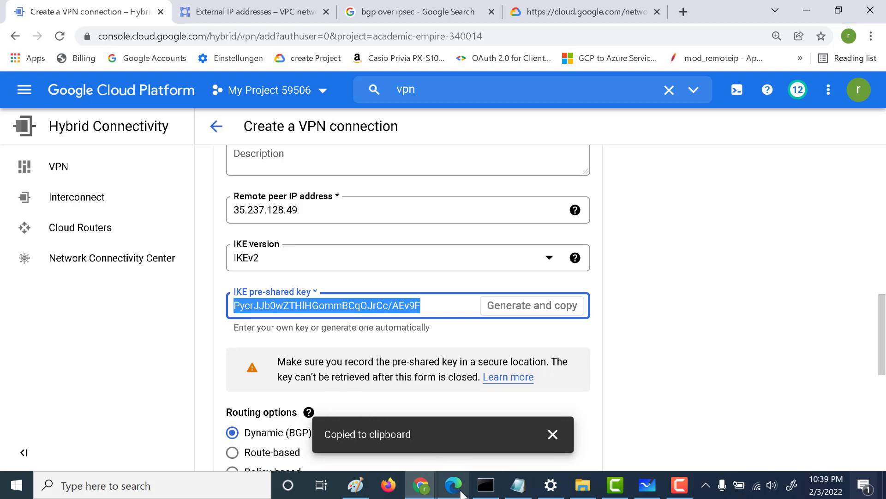
pyautogui.click(518, 485)
pyautogui.hotkey('ctrl', 'a')
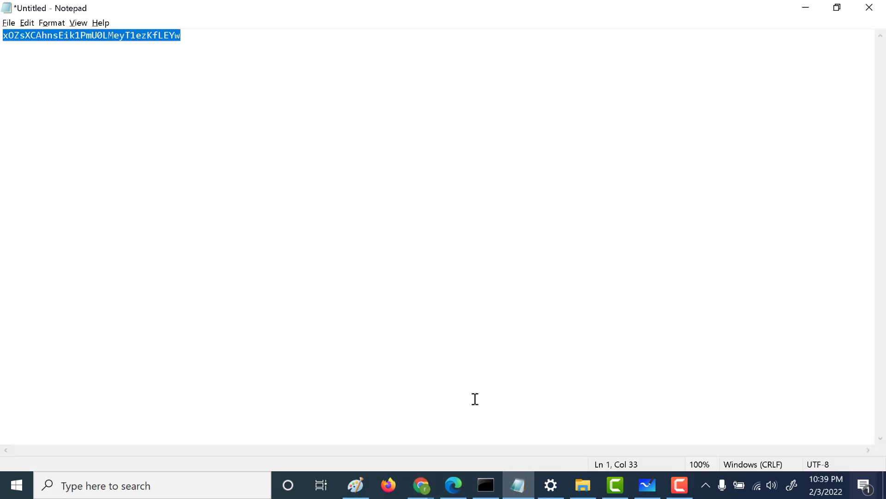
pyautogui.hotkey('ctrl', 'v')
pyautogui.hotkey('alt', 'Tab')
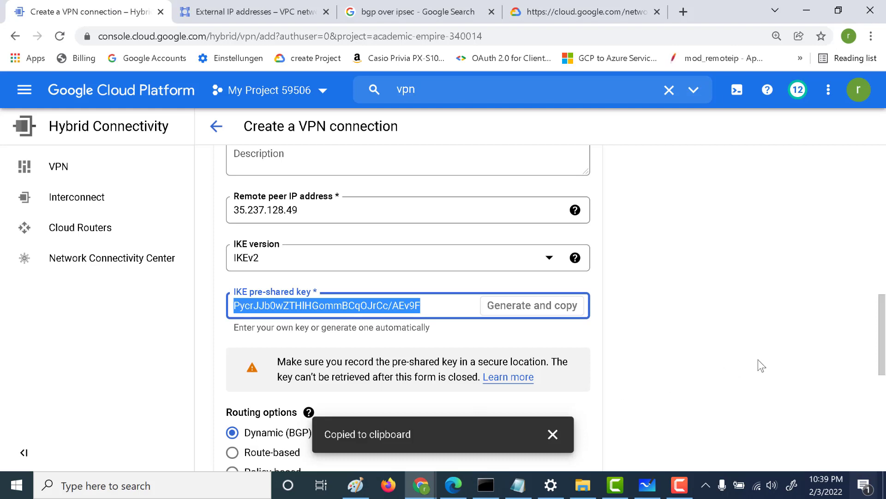
# Step: Choose Route-based routing and enter vpc-2's subnet range 10.0.0.0/24, copied from the on-premise project, as the remote network IP range
pyautogui.moveTo(884, 348); pyautogui.dragTo(884, 367)
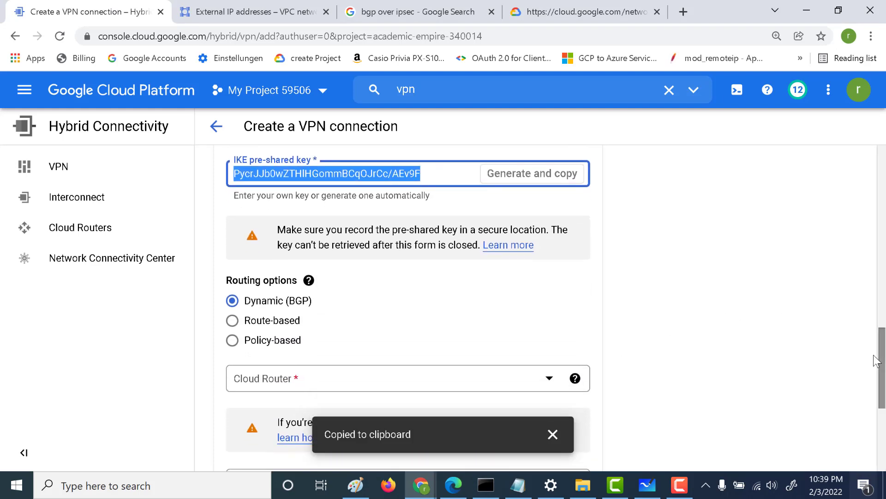
pyautogui.click(230, 322)
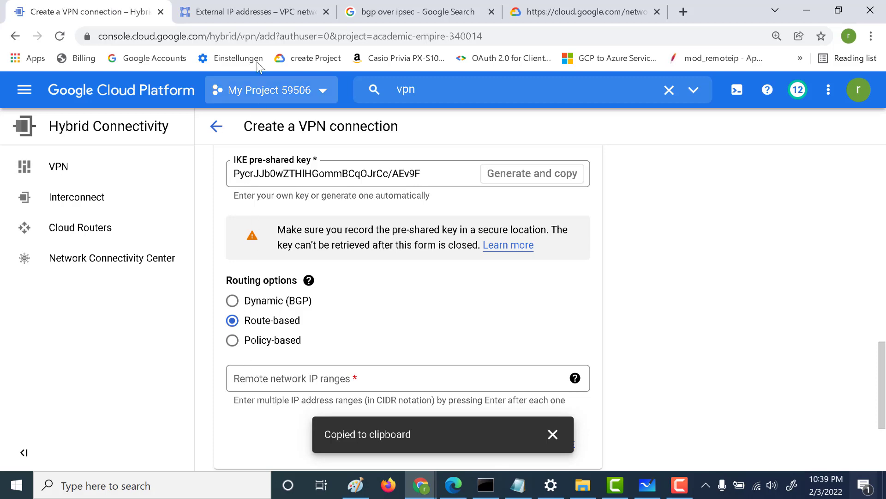
pyautogui.click(259, 5)
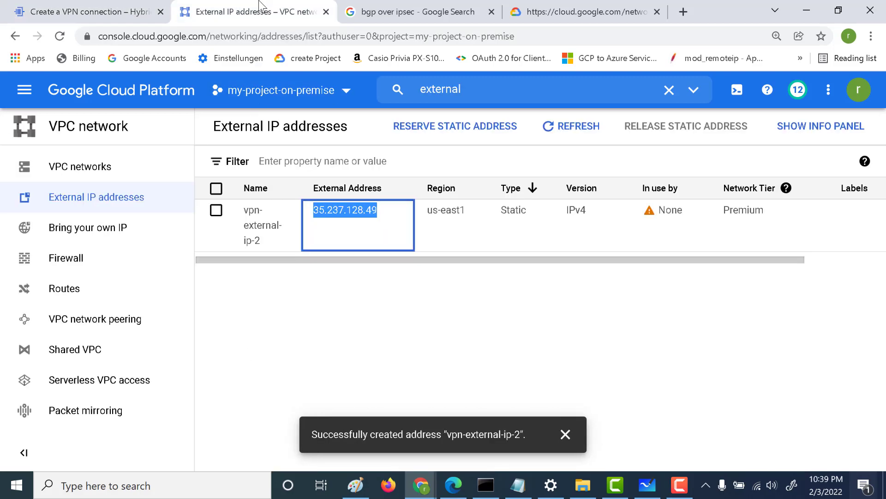
pyautogui.click(103, 178)
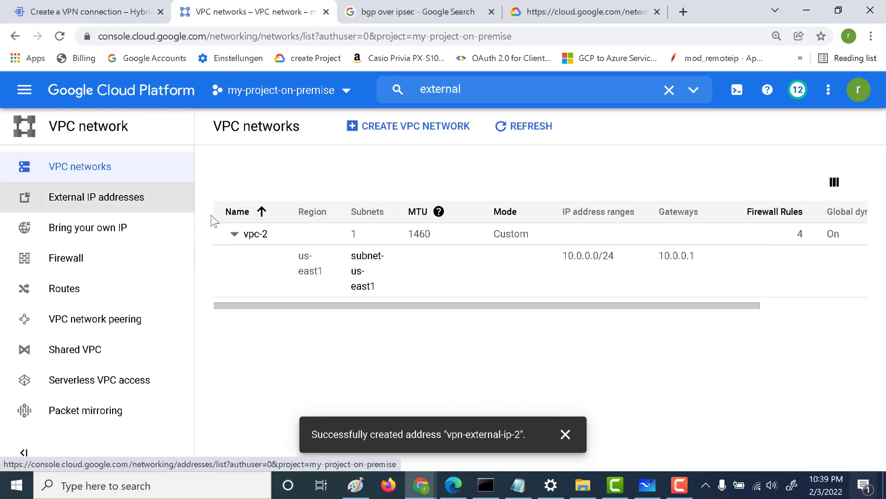
pyautogui.moveTo(576, 257); pyautogui.dragTo(616, 257)
pyautogui.click(74, 10)
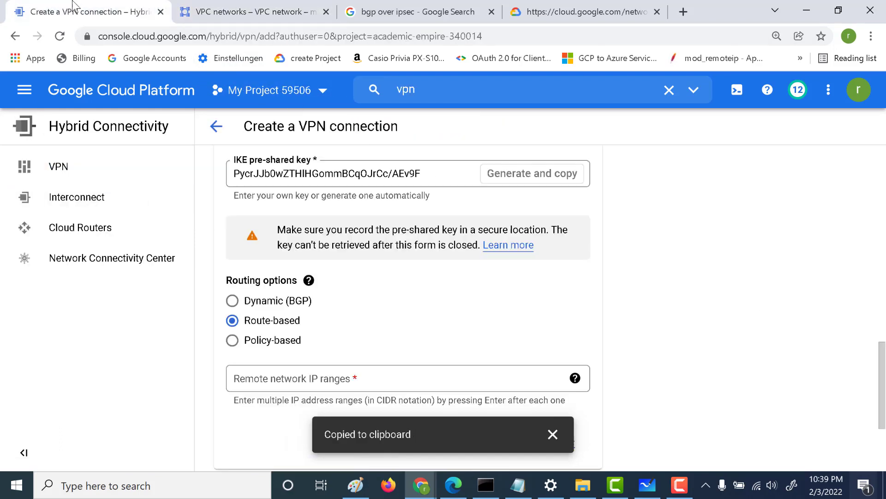
pyautogui.click(316, 382)
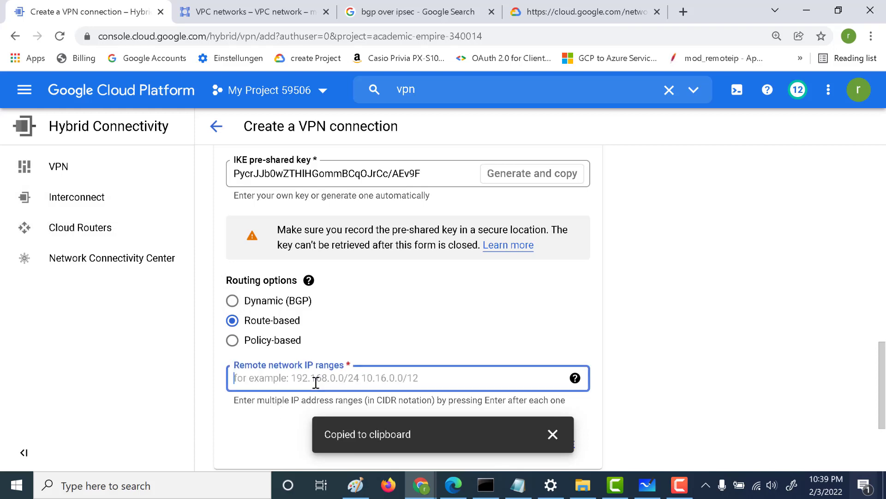
pyautogui.hotkey('ctrl', 'v')
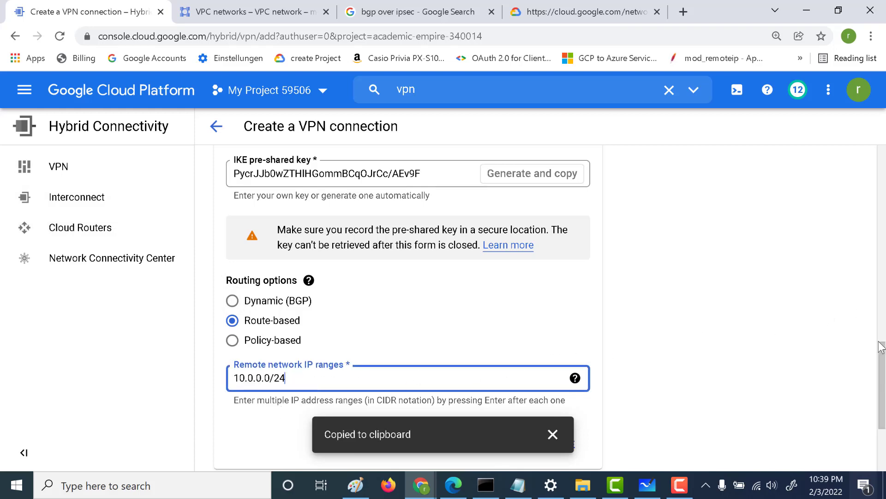
# Step: Create the VPN connection in My Project 59506
pyautogui.moveTo(881, 364); pyautogui.dragTo(883, 413)
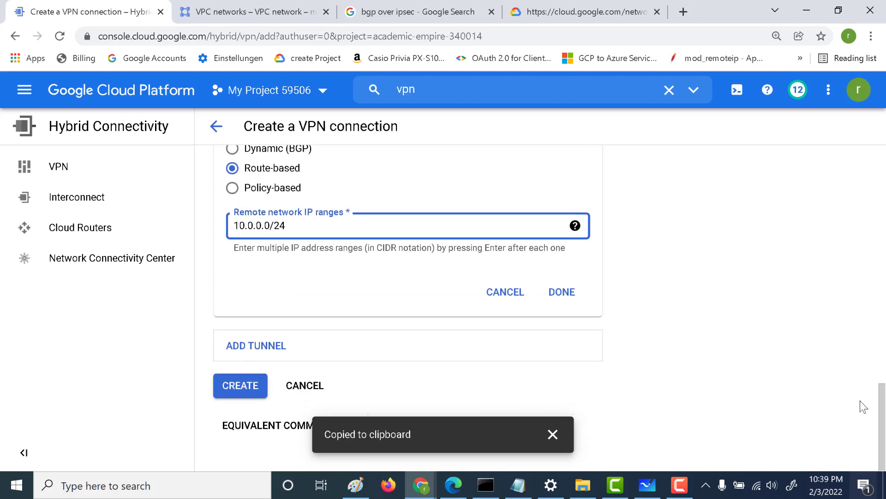
pyautogui.click(236, 386)
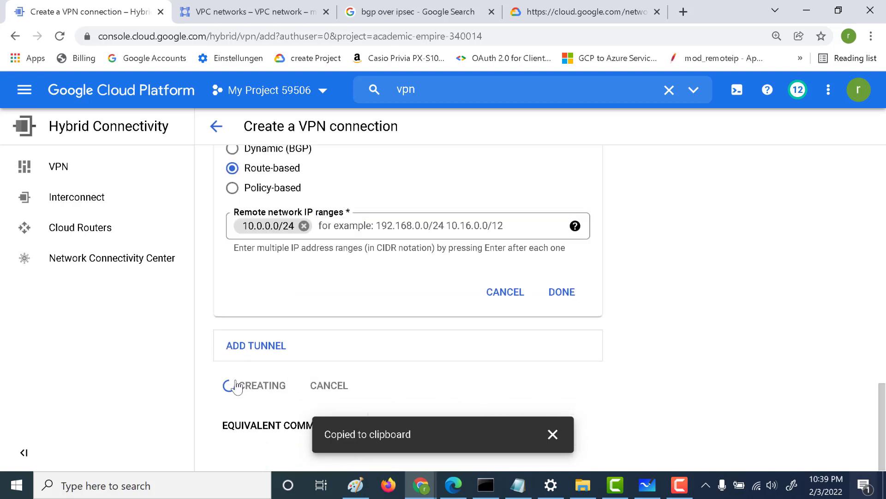
pyautogui.click(553, 434)
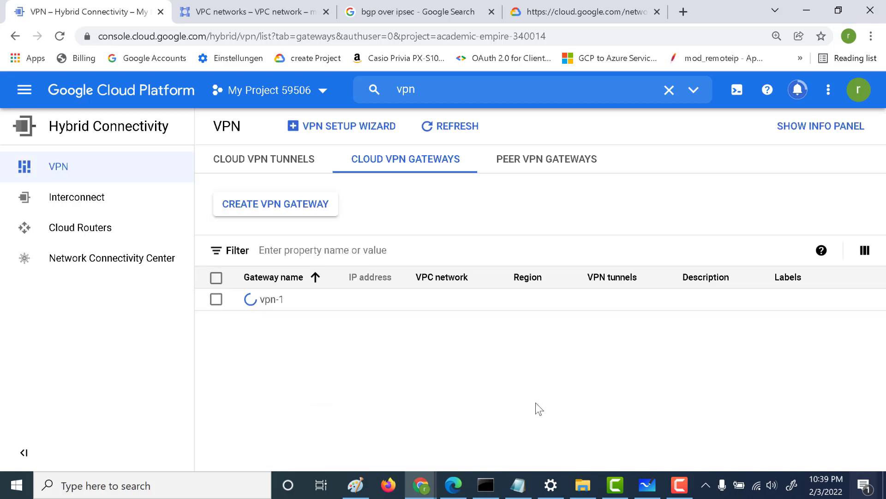
# Step: In my-project-on-premise, start creating a VPN connection and choose the Classic VPN option
pyautogui.click(295, 11)
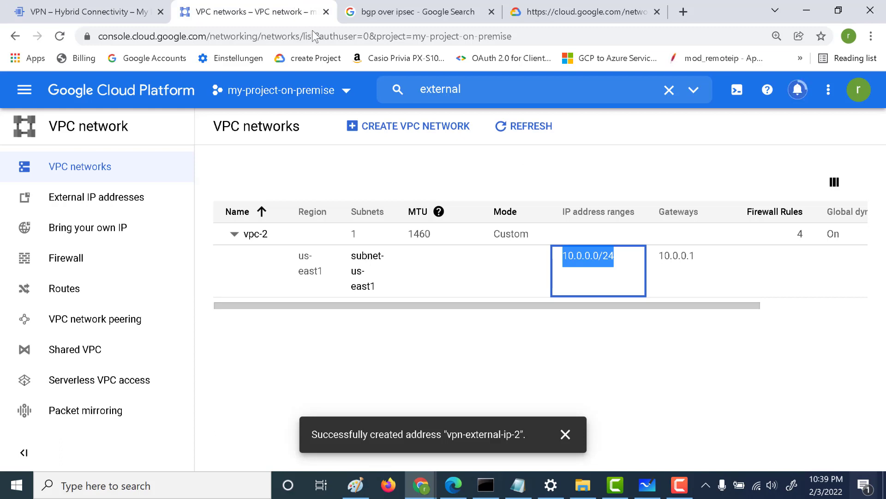
pyautogui.click(418, 89)
pyautogui.press('BackSpace')
pyautogui.write('v')
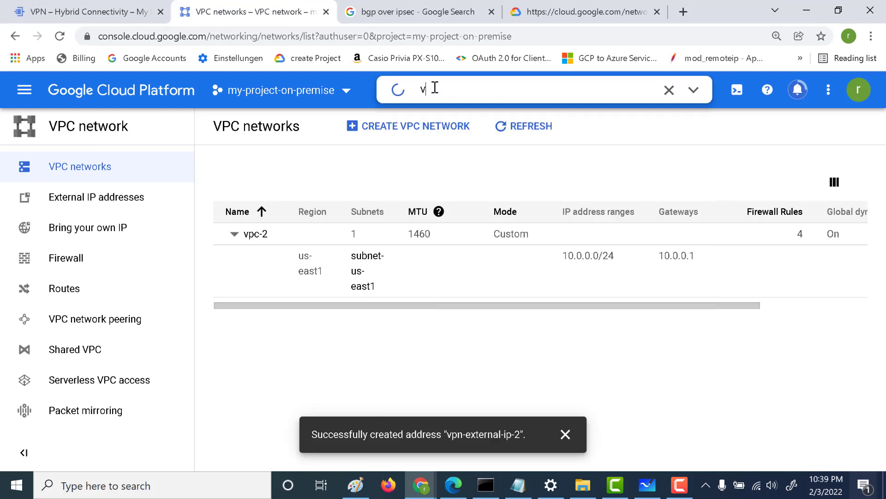
pyautogui.write('pn')
pyautogui.click(430, 150)
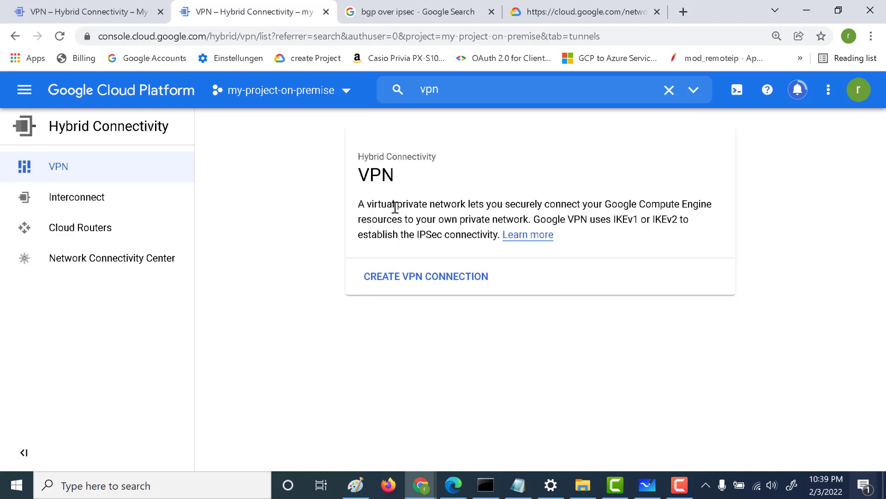
pyautogui.click(375, 277)
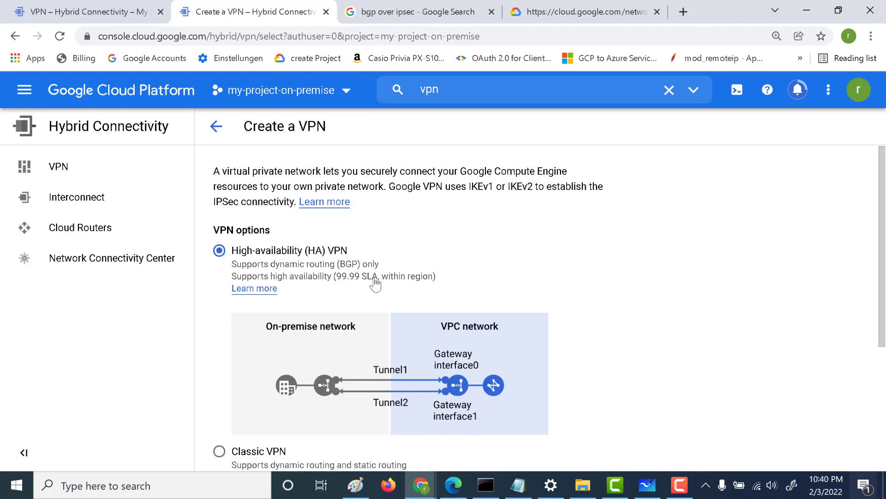
pyautogui.scroll(-4, 827, 346)
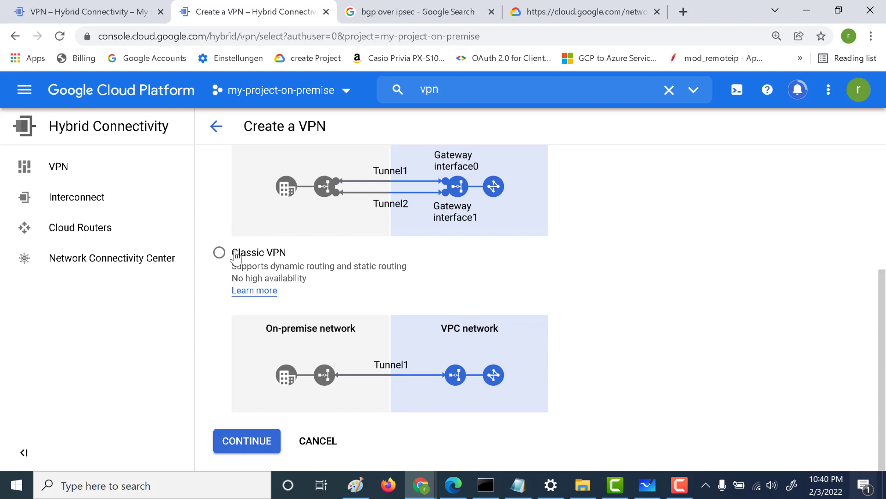
pyautogui.click(220, 253)
pyautogui.click(241, 441)
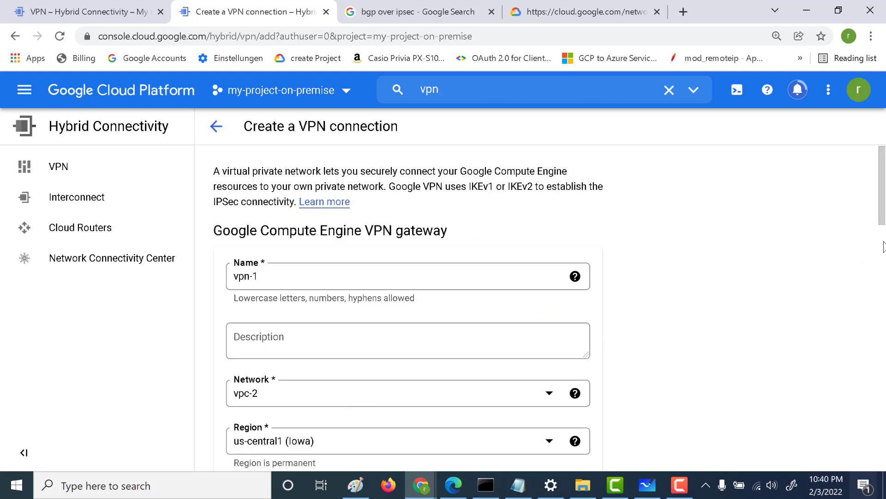
# Step: Set the gateway region to us-east1 (South Carolina) and its IP address to vpn-external-ip-2
pyautogui.scroll(-3, 878, 246)
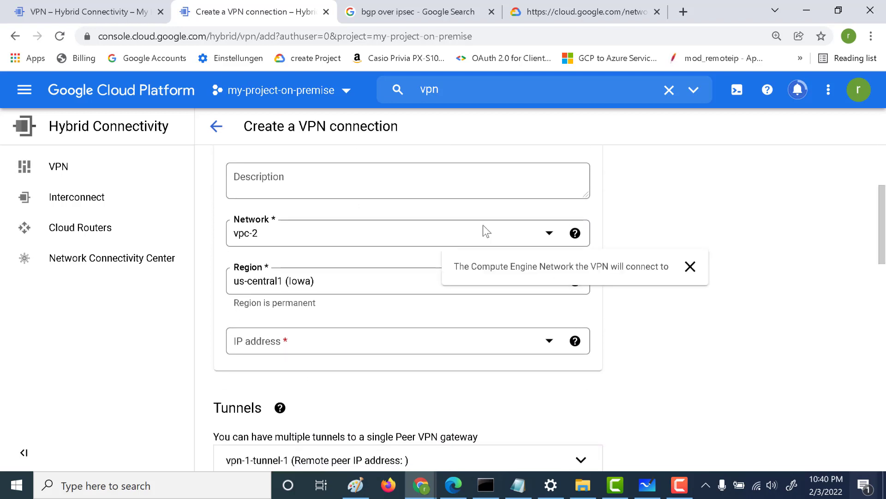
pyautogui.click(392, 287)
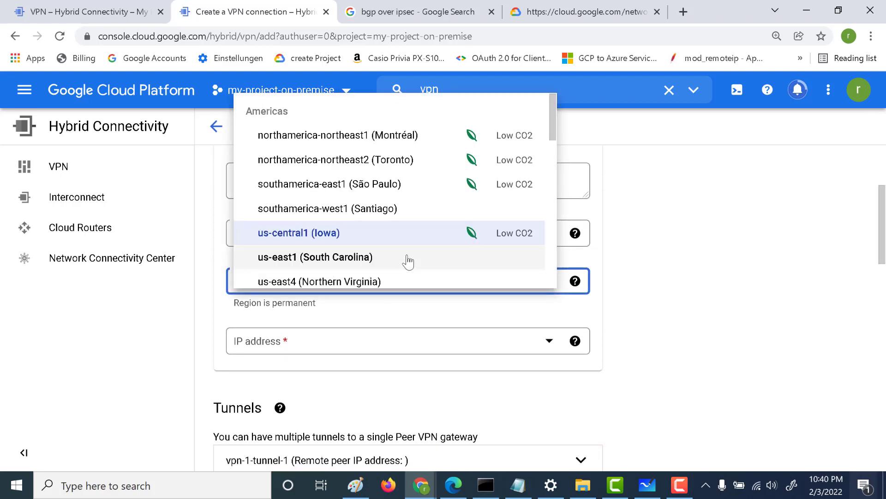
pyautogui.click(408, 258)
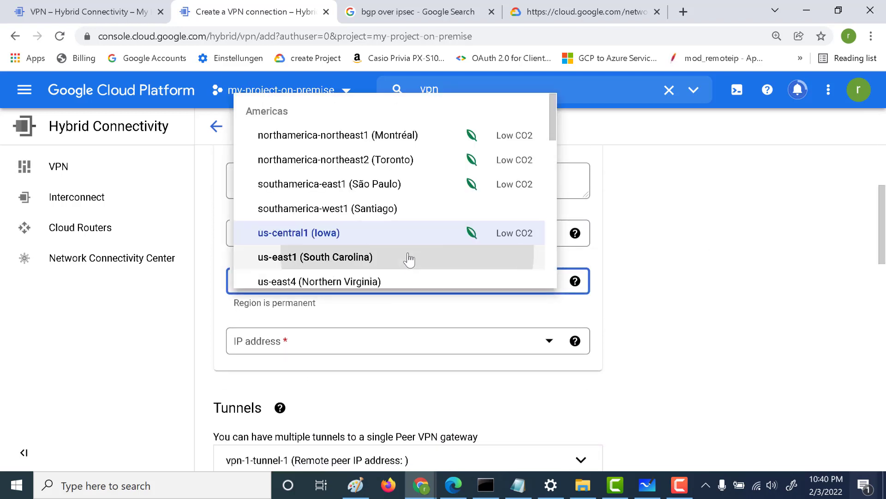
pyautogui.click(399, 351)
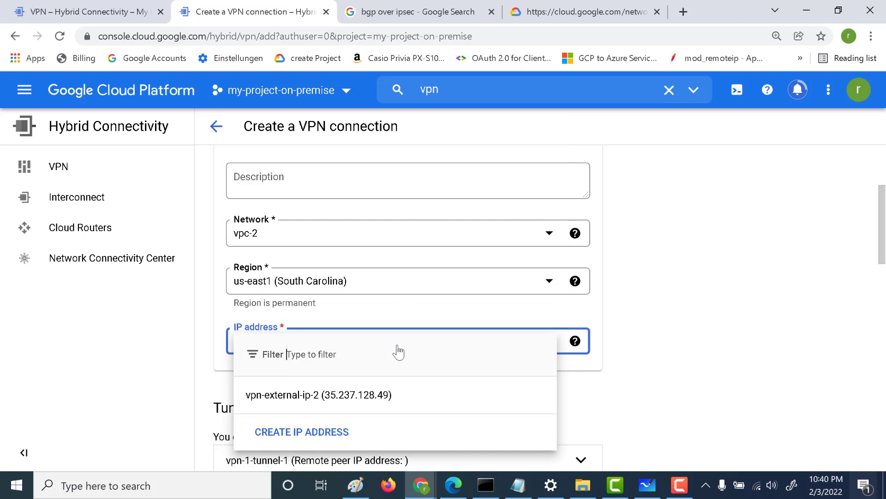
pyautogui.click(384, 396)
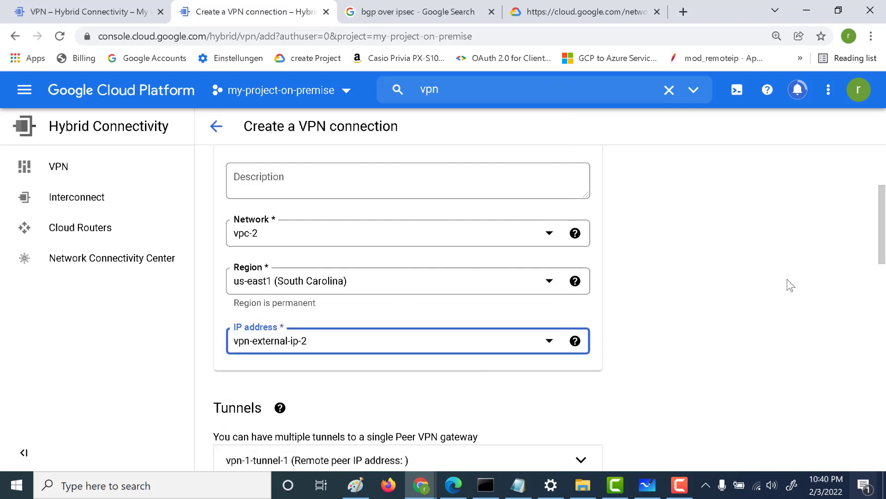
# Step: Expand the vpn-1-tunnel-1 tunnel settings for editing
pyautogui.scroll(-3, 879, 287)
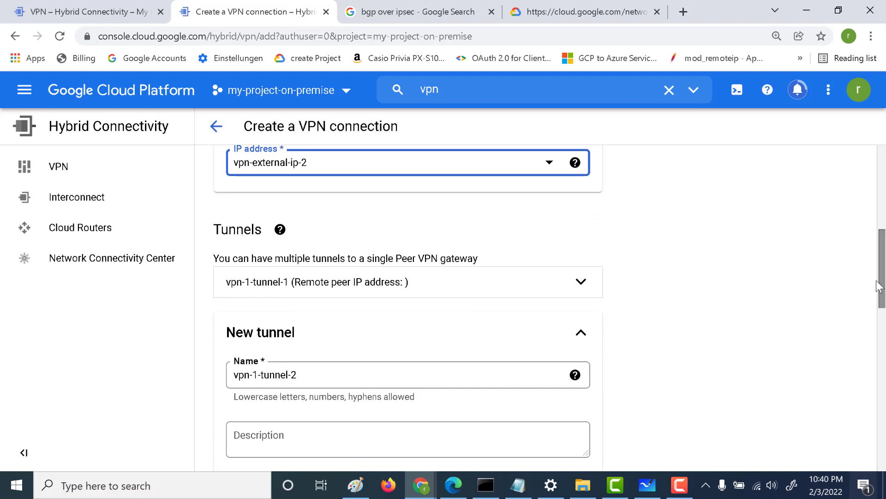
pyautogui.click(580, 282)
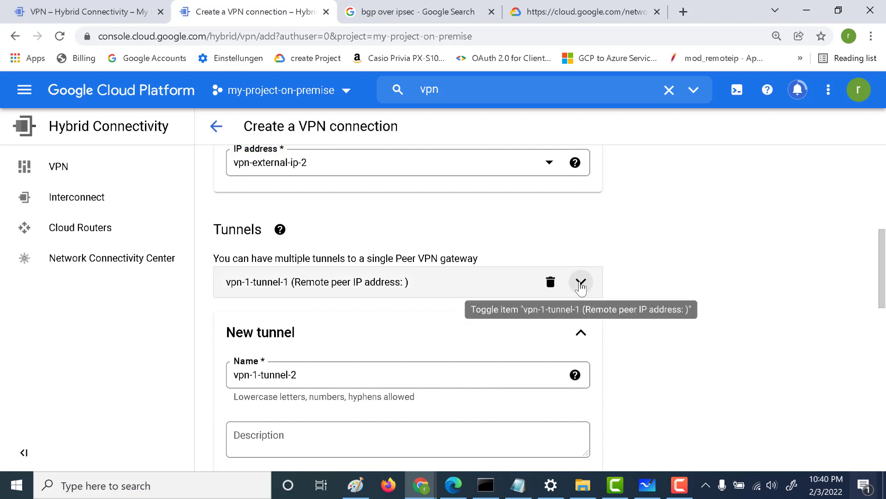
pyautogui.scroll(-2, 882, 255)
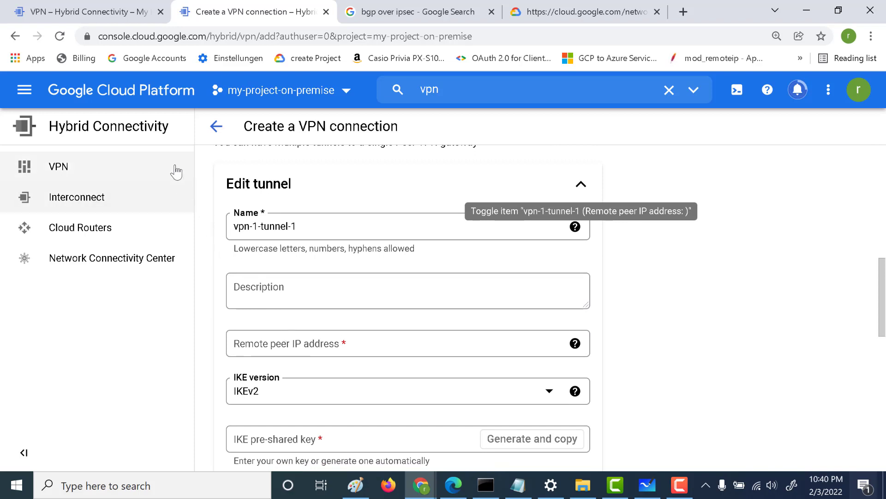
# Step: Copy the external address of vpn-external-ip-1 from My Project 59506's External IP addresses list
pyautogui.click(119, 6)
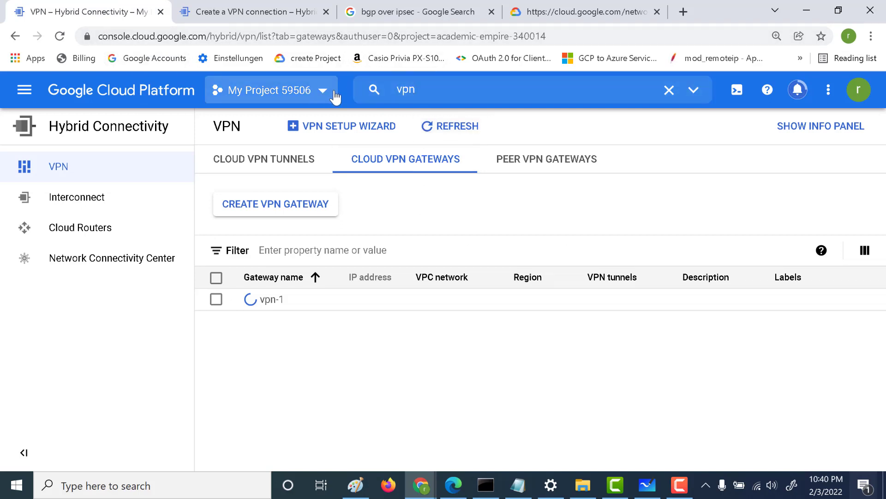
pyautogui.click(414, 86)
pyautogui.press('BackSpace')
pyautogui.write('external')
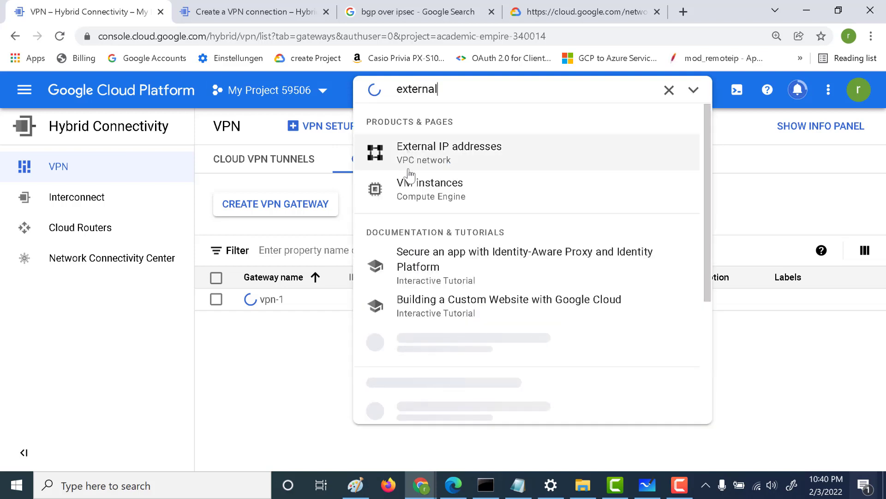
pyautogui.click(419, 157)
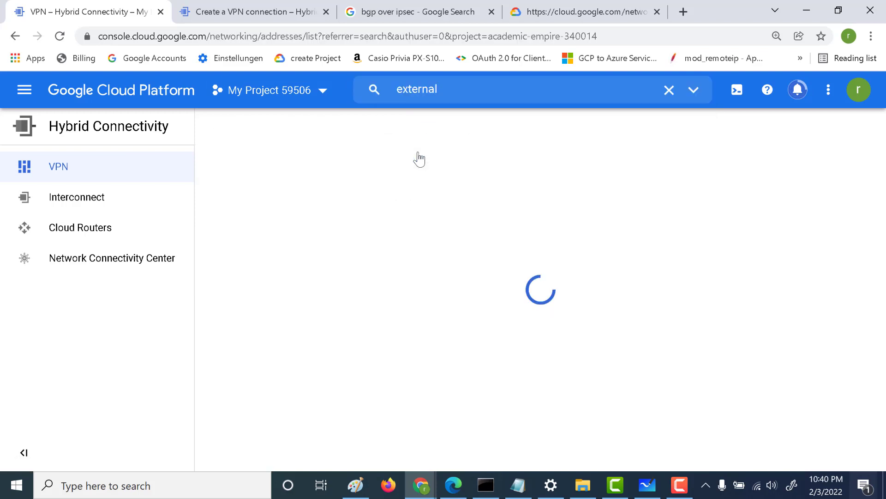
pyautogui.moveTo(313, 221); pyautogui.dragTo(376, 219)
pyautogui.click(264, 5)
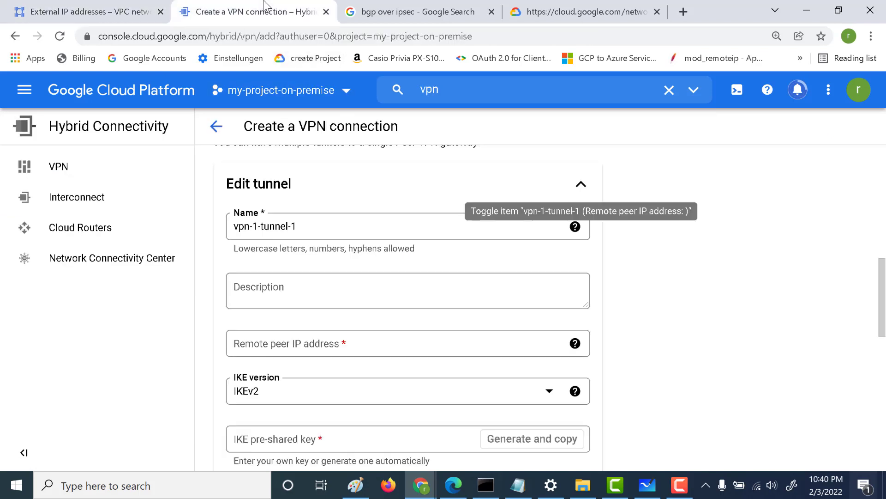
# Step: Fill in vpn-1-tunnel-1's remote peer IP as 35.223.142.217 and paste the saved IKE pre-shared key from Notepad
pyautogui.click(332, 341)
pyautogui.hotkey('ctrl', 'v')
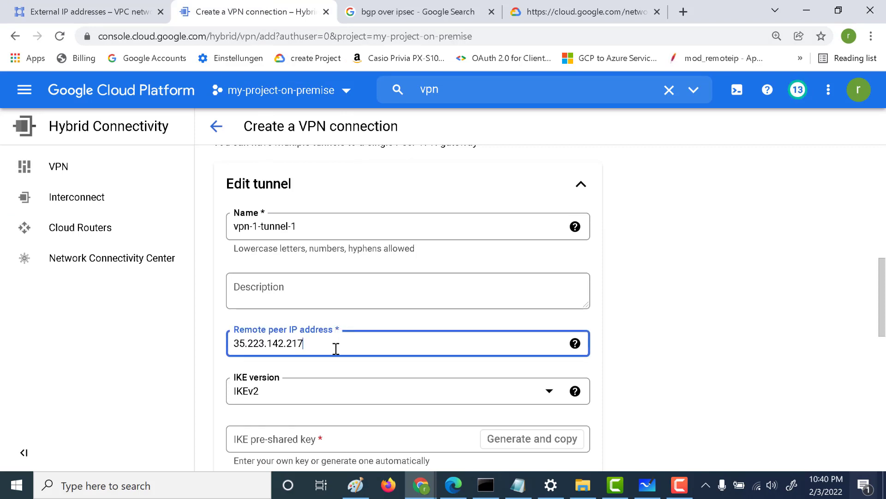
pyautogui.click(517, 485)
pyautogui.moveTo(181, 35)
pyautogui.mouseDown()
pyautogui.moveTo(10, 35)
pyautogui.moveTo(190, 28)
pyautogui.mouseUp()
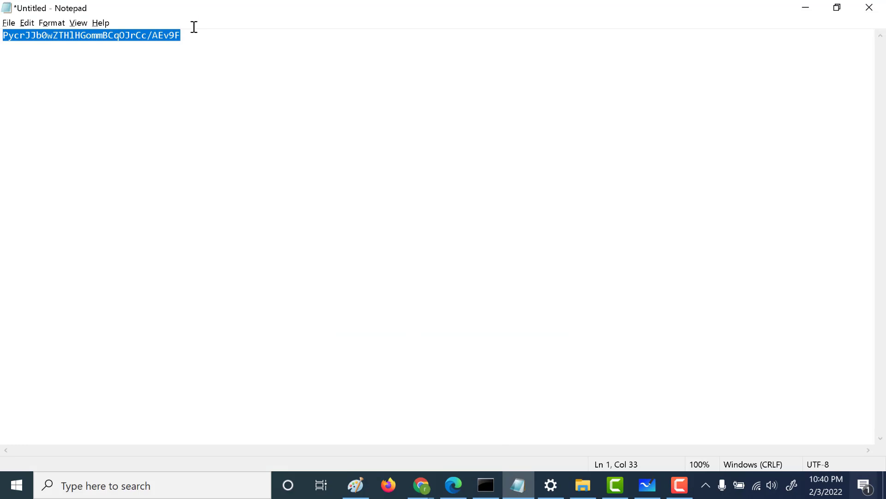
pyautogui.hotkey('alt', 'Tab')
pyautogui.scroll(-2, 884, 323)
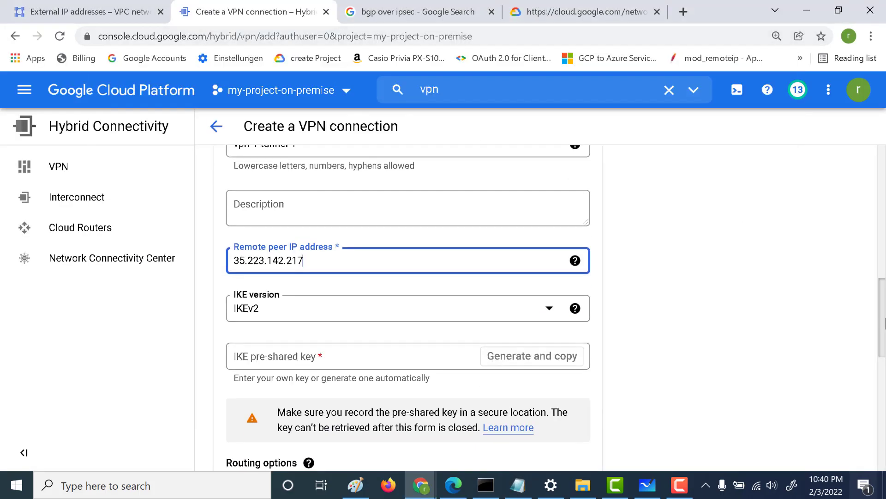
pyautogui.click(362, 325)
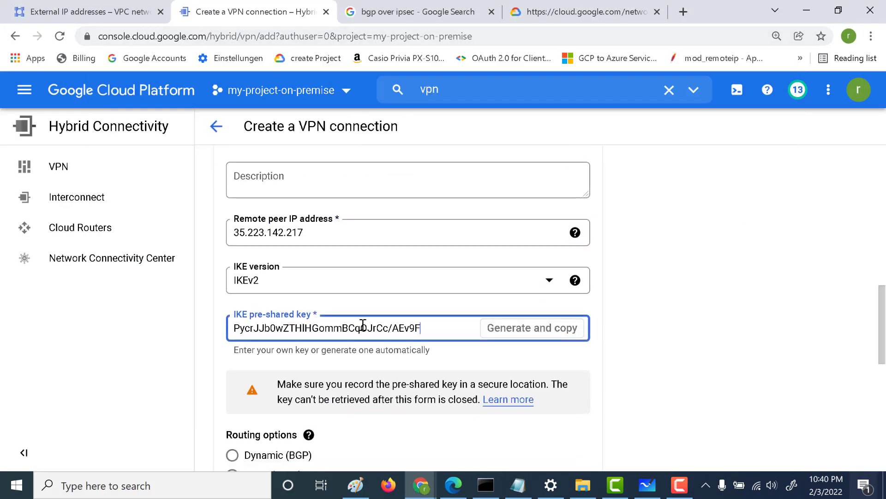
# Step: Select route-based routing and copy vpc-1's 192.168.0.0/24 subnet range from My Project 59506's VPC networks
pyautogui.scroll(-3, 563, 323)
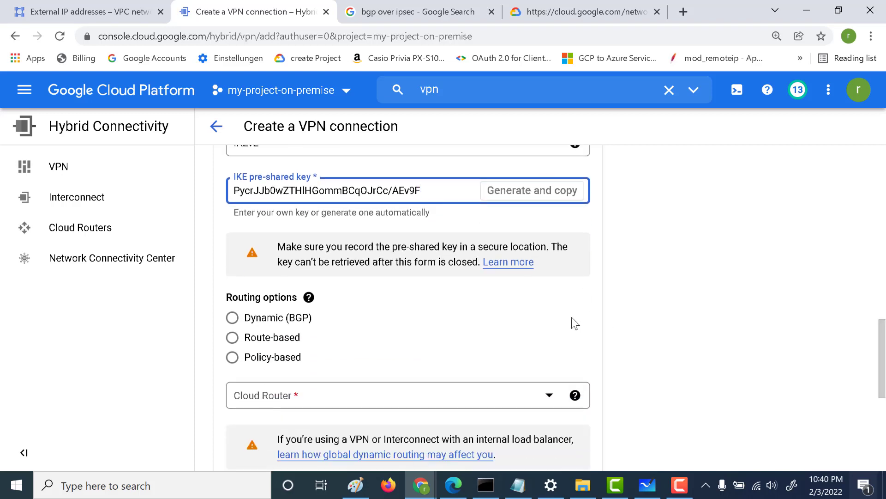
pyautogui.click(248, 341)
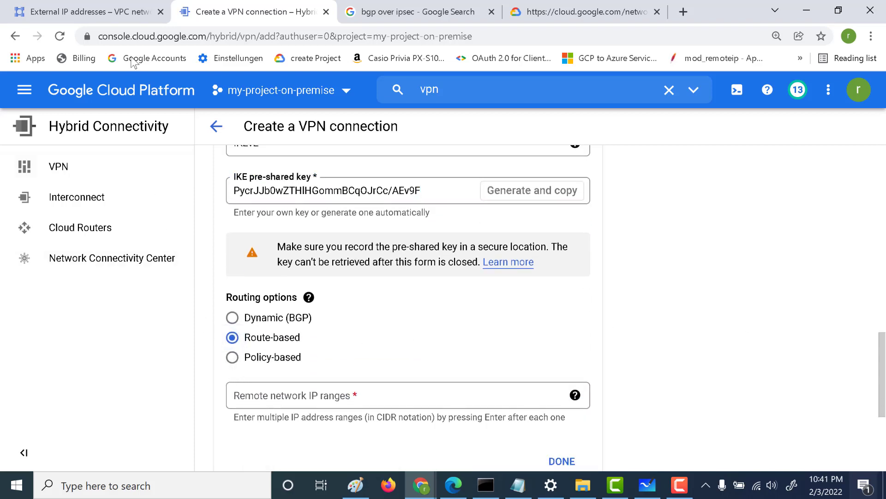
pyautogui.click(115, 14)
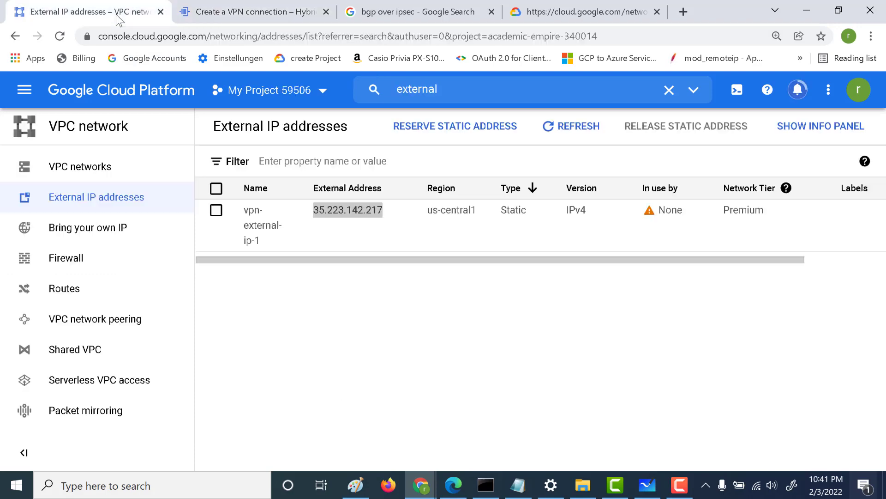
pyautogui.click(92, 168)
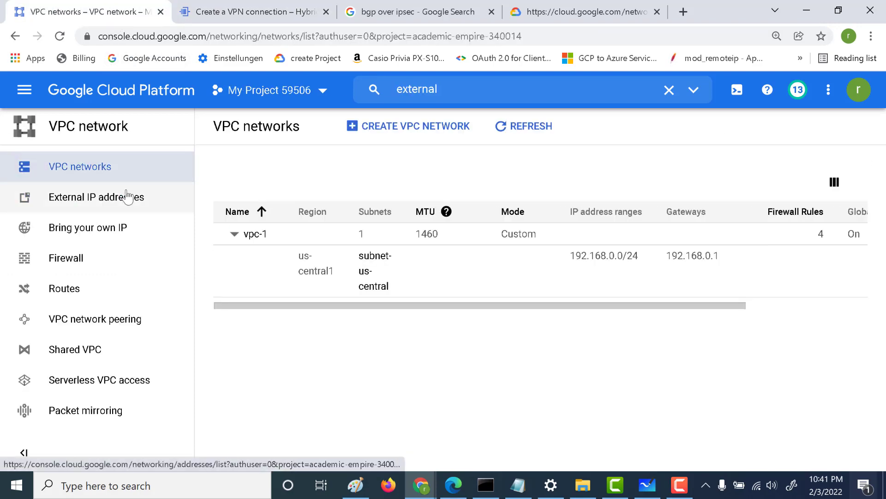
pyautogui.moveTo(570, 256); pyautogui.dragTo(639, 259)
pyautogui.hotkey('ctrl', 'c')
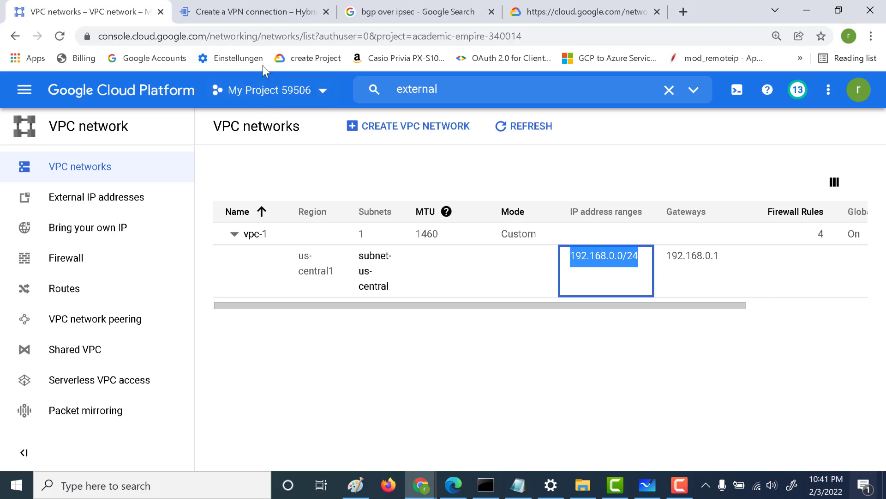
# Step: Enter 192.168.0.0/24 as the tunnel's remote network IP range and create the VPN connection
pyautogui.click(268, 13)
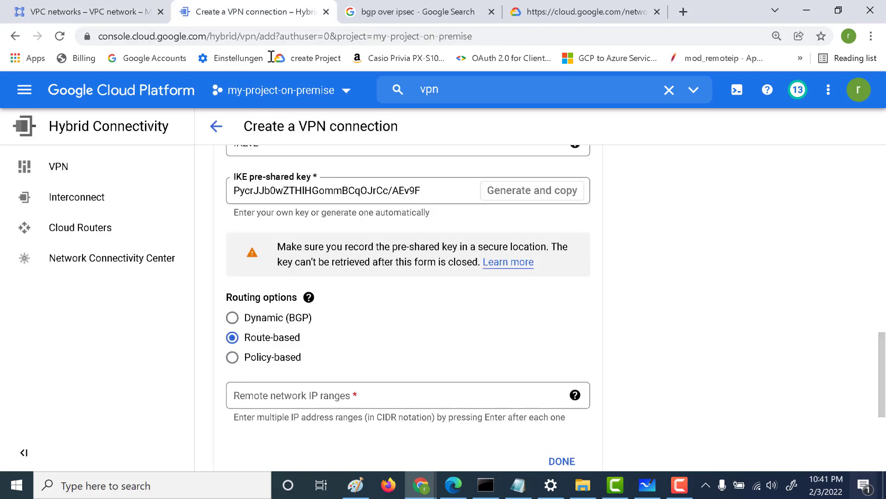
pyautogui.click(365, 402)
pyautogui.hotkey('ctrl', 'v')
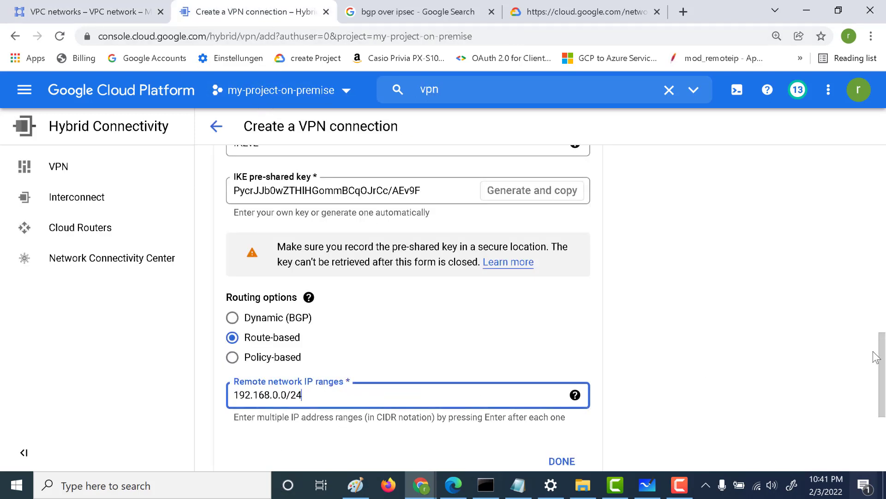
pyautogui.press('Return')
pyautogui.scroll(-4, 875, 358)
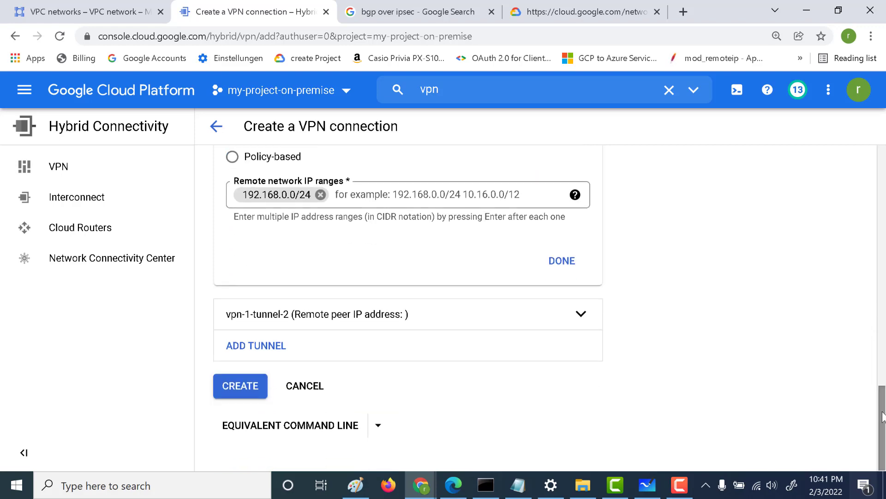
pyautogui.click(262, 403)
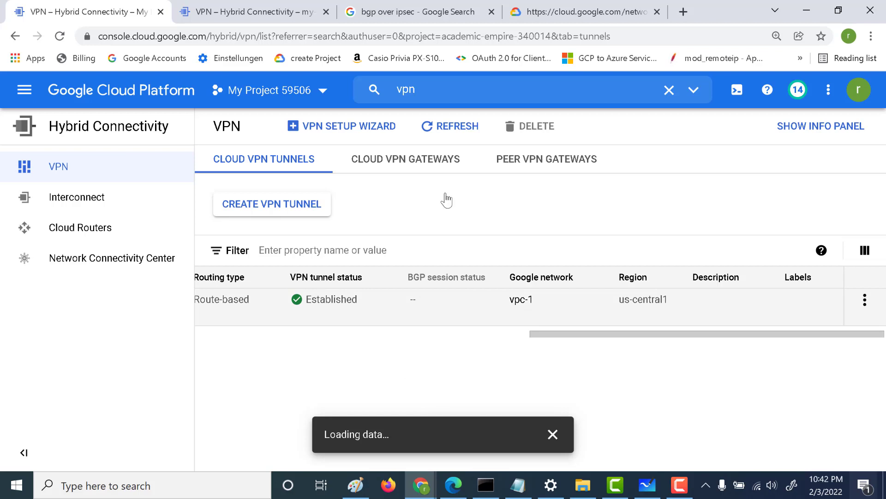
# Step: Open My Project 59506's VPC network routes to review the VPN tunnel route
pyautogui.click(454, 91)
pyautogui.press('BackSpace')
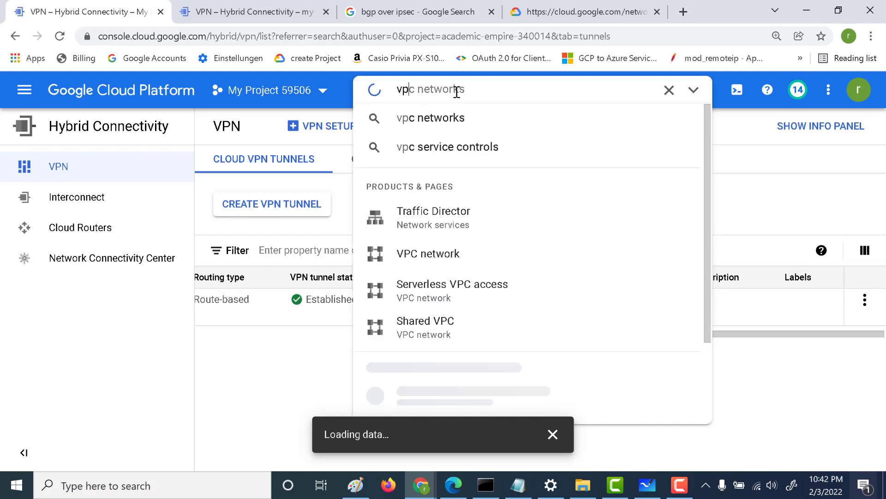
pyautogui.click(406, 255)
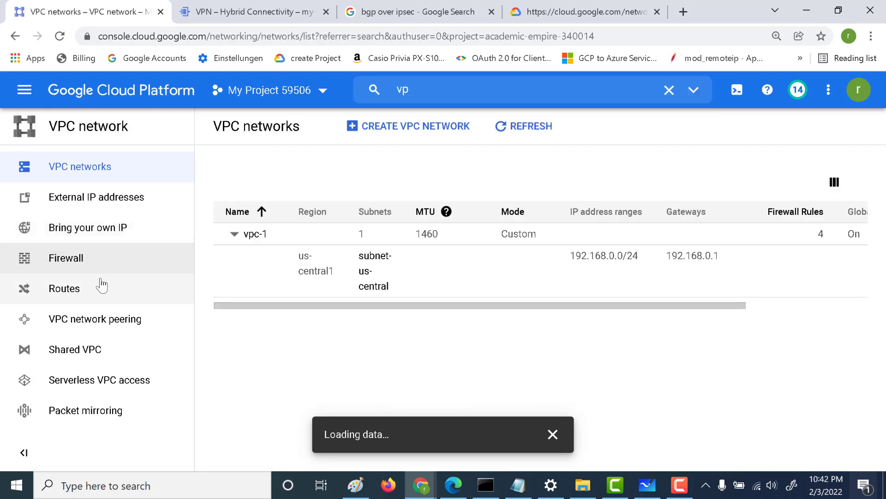
pyautogui.click(82, 297)
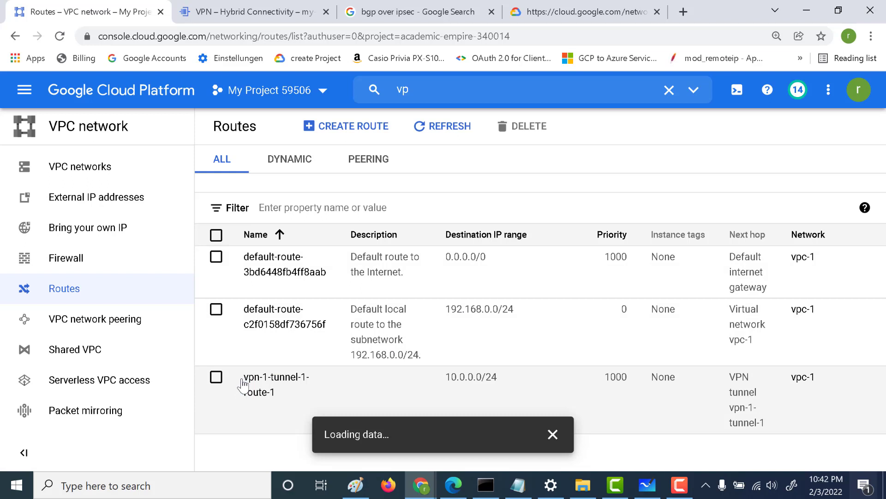
pyautogui.click(554, 434)
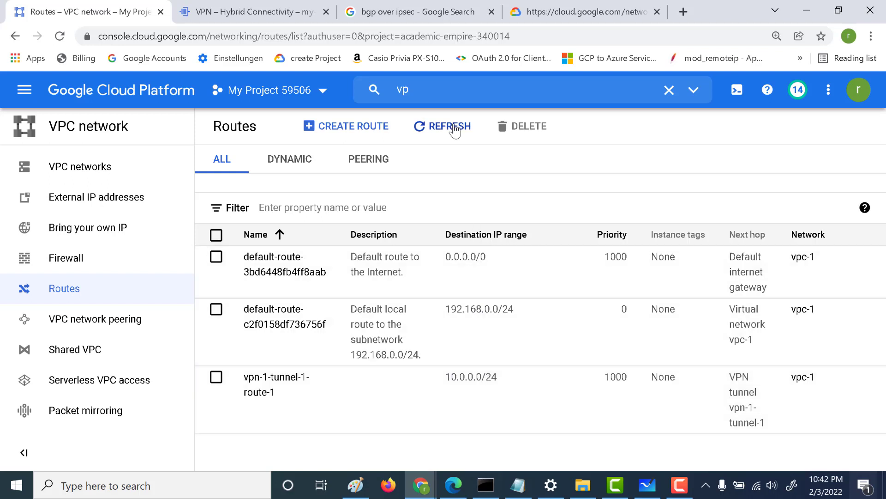
# Step: Search for instances in My Project 59506 and start creating a new VM instance
pyautogui.click(443, 84)
pyautogui.press('BackSpace')
pyautogui.press('BackSpace')
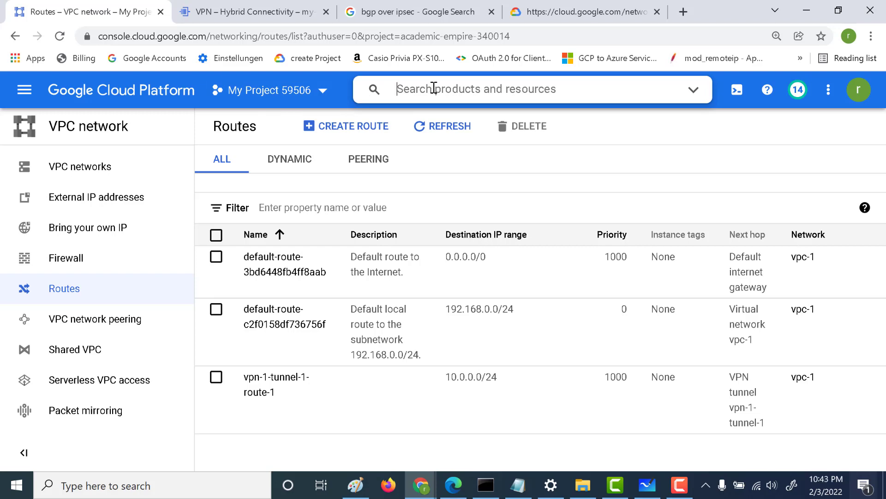
pyautogui.write('instance')
pyautogui.press('Return')
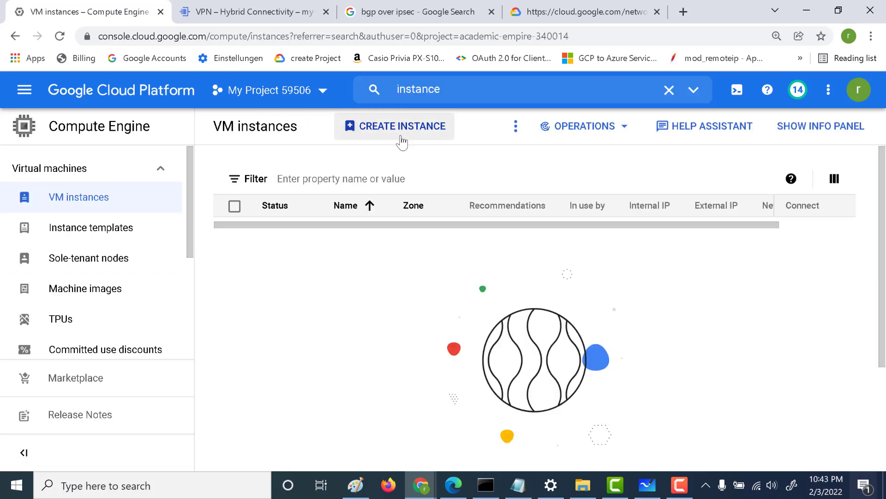
pyautogui.click(400, 138)
# Step: In my-project-on-premise, start creating a VM instance in region us-east1 (South Carolina)
pyautogui.click(262, 14)
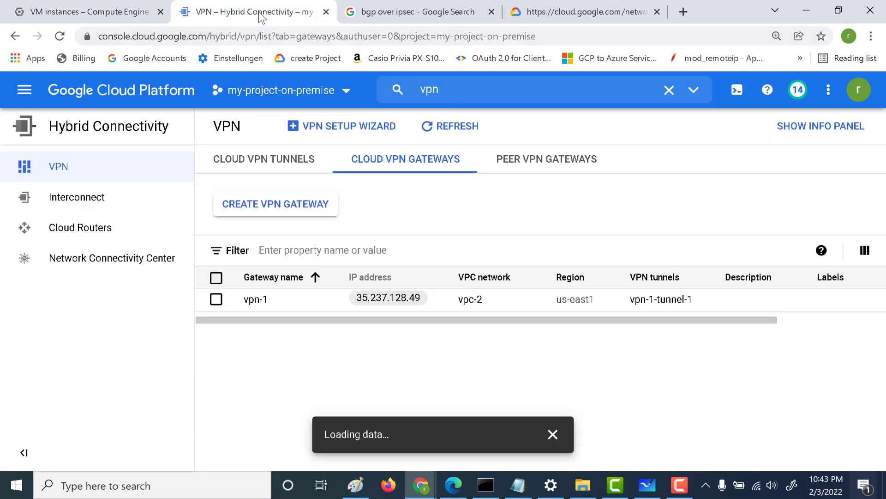
pyautogui.click(440, 86)
pyautogui.press('BackSpace')
pyautogui.write('c')
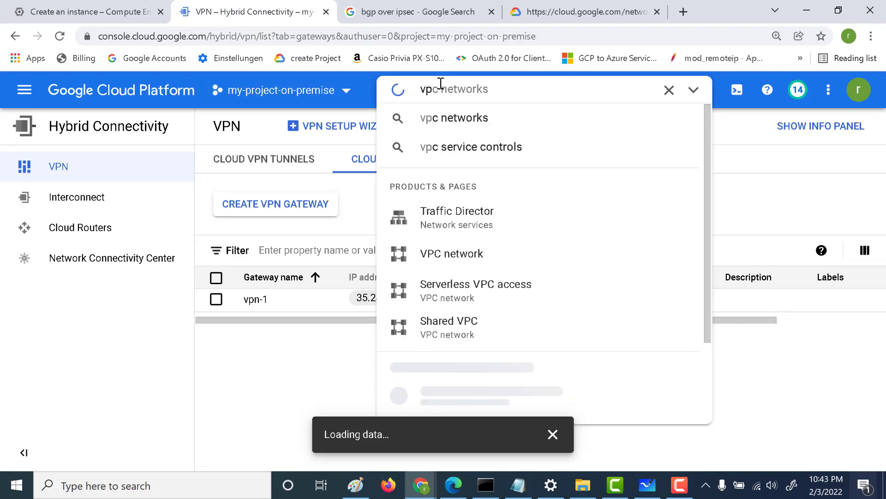
pyautogui.press('Return')
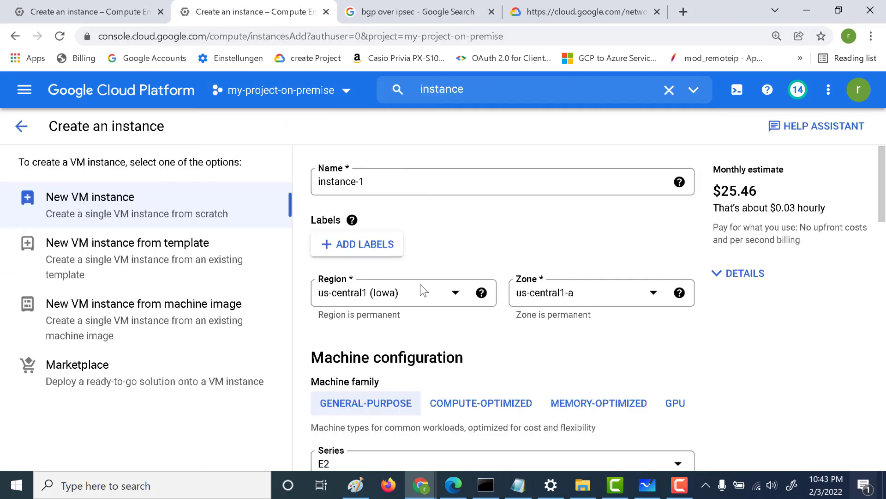
pyautogui.click(421, 292)
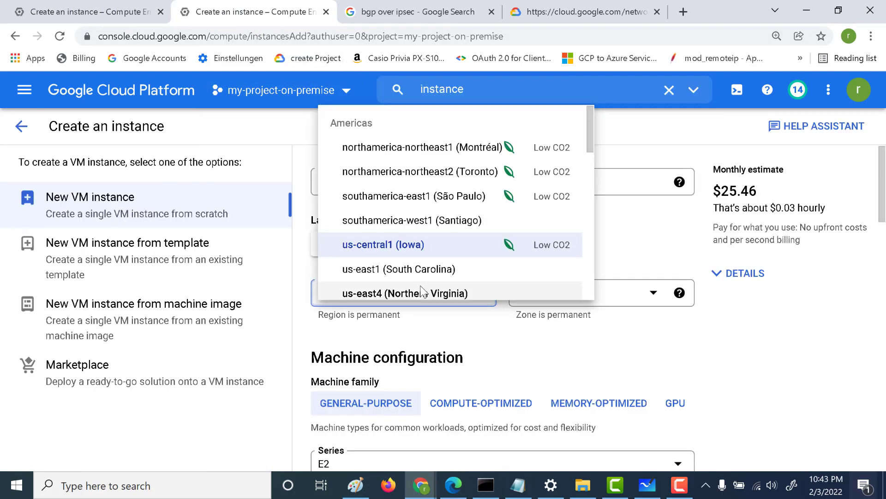
pyautogui.click(425, 268)
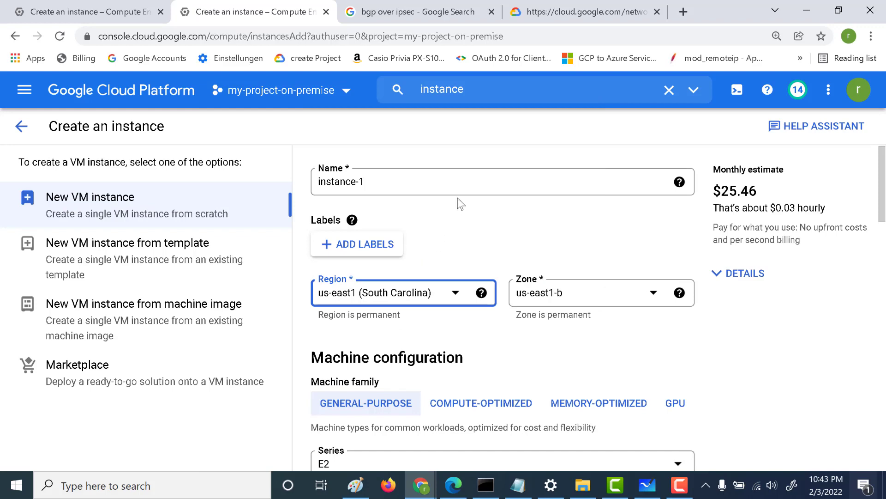
# Step: Set the instance's machine type to e2-micro
pyautogui.moveTo(882, 190); pyautogui.dragTo(882, 258)
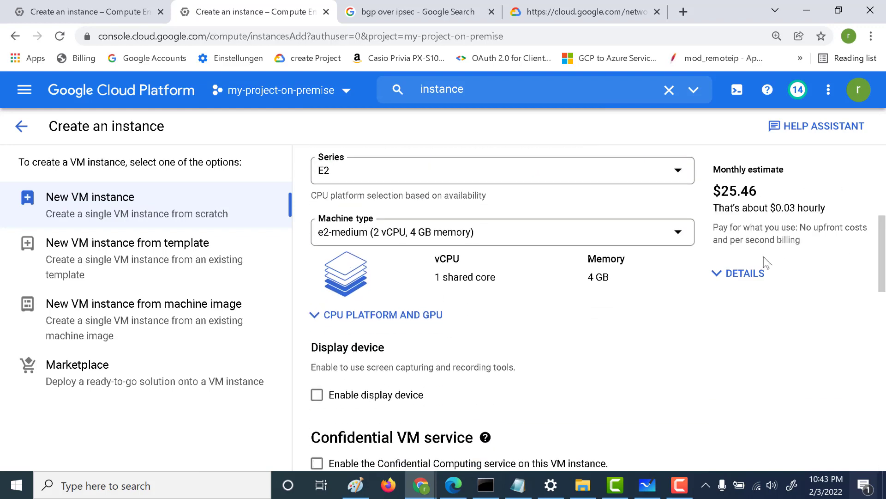
pyautogui.click(572, 242)
pyautogui.click(474, 322)
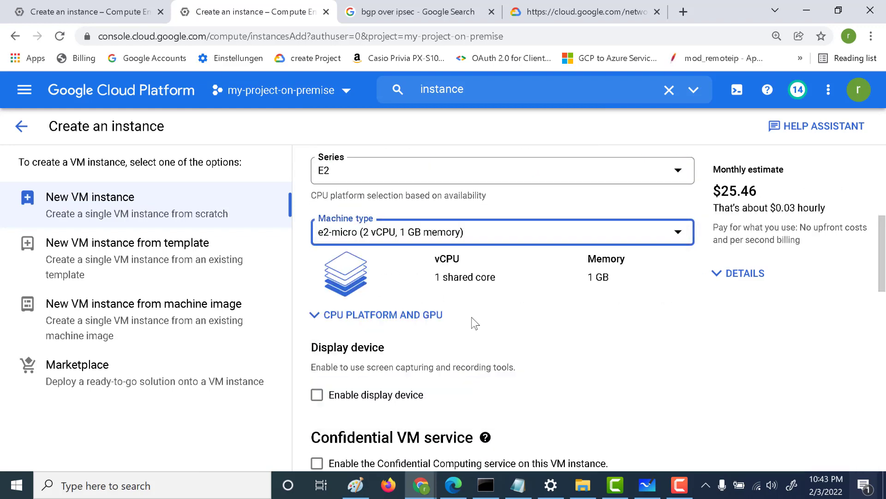
# Step: Change the boot disk type to Standard persistent disk
pyautogui.moveTo(882, 276); pyautogui.dragTo(882, 345)
pyautogui.click(326, 434)
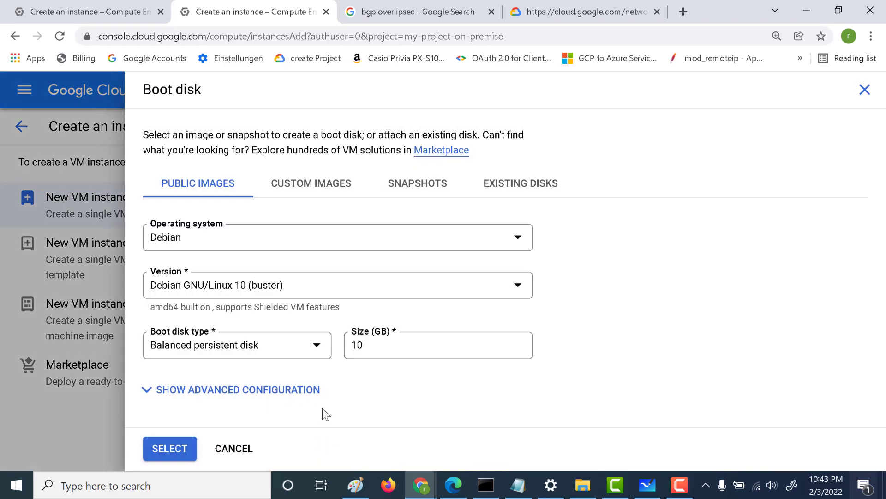
pyautogui.click(302, 353)
pyautogui.click(231, 427)
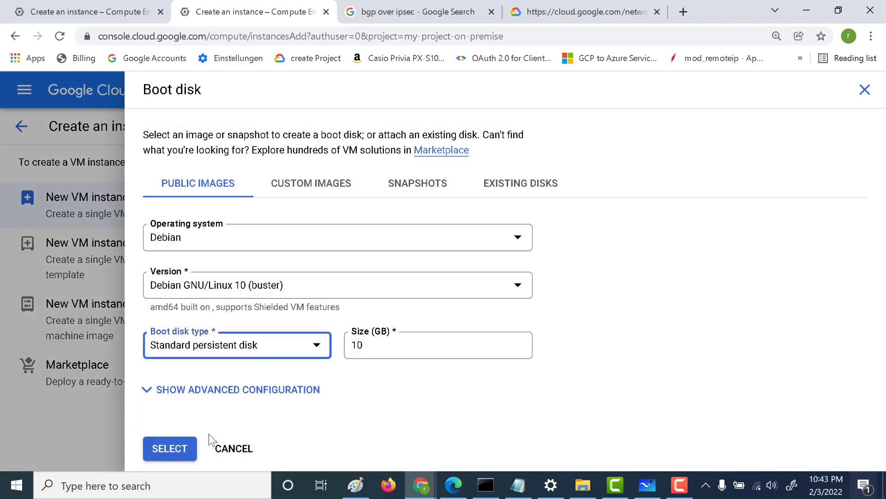
pyautogui.click(170, 449)
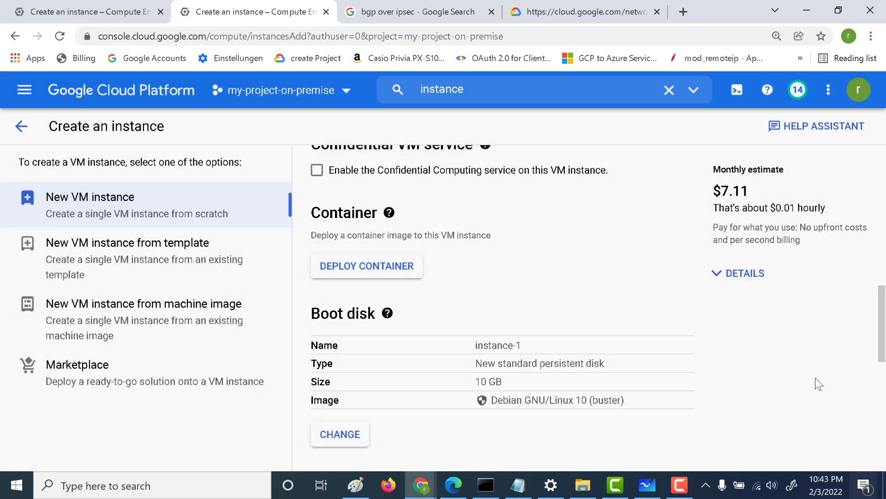
# Step: Expand the networking settings and check the instance's network interface
pyautogui.moveTo(883, 356); pyautogui.dragTo(882, 458)
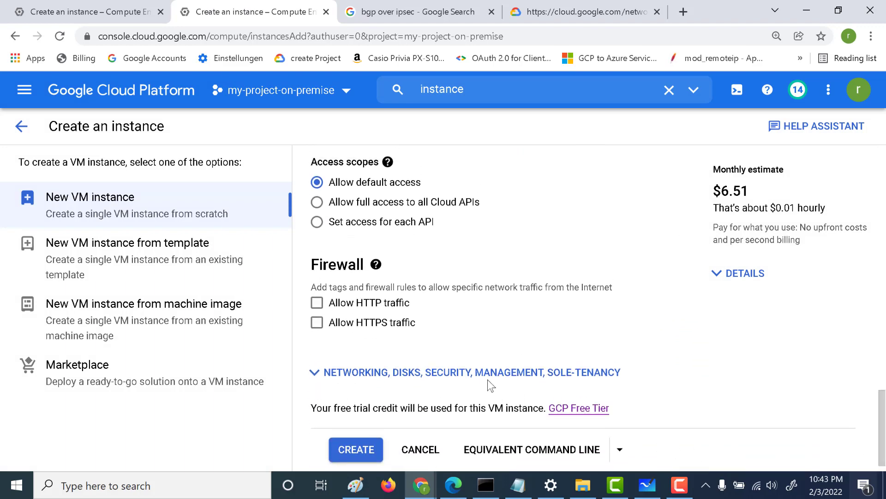
pyautogui.click(470, 373)
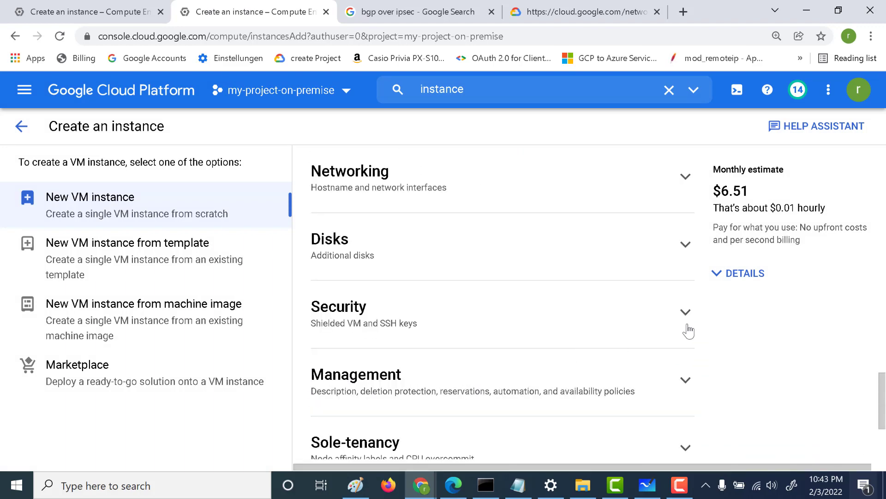
pyautogui.click(685, 175)
pyautogui.scroll(-5, 702, 356)
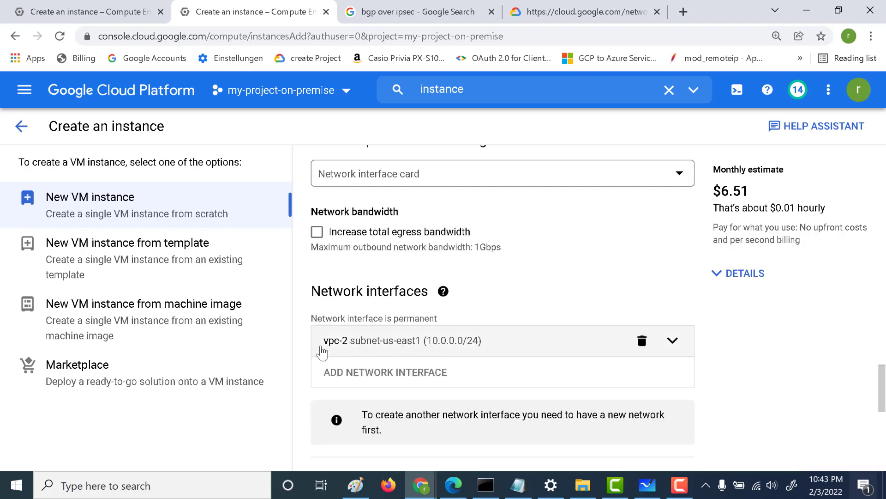
pyautogui.scroll(6, 586, 330)
pyautogui.scroll(15, 883, 323)
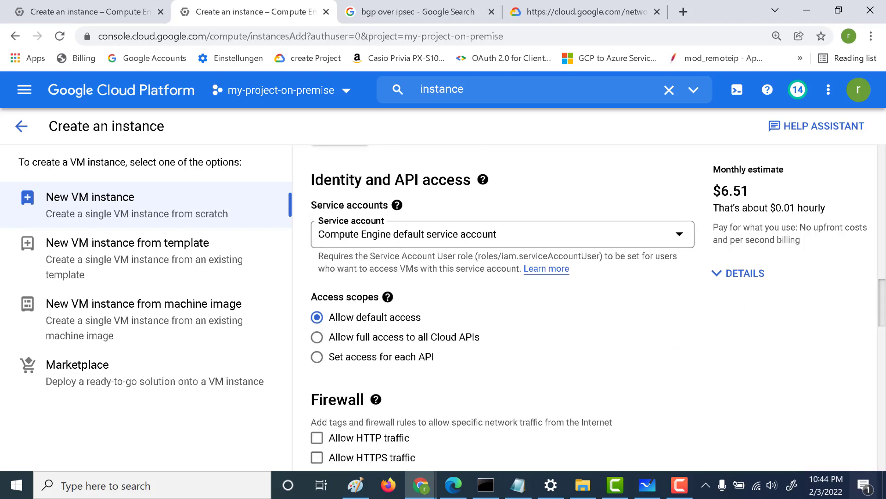
# Step: Create the VM instance in my-project-on-premise
pyautogui.hotkey('ctrl', 'a')
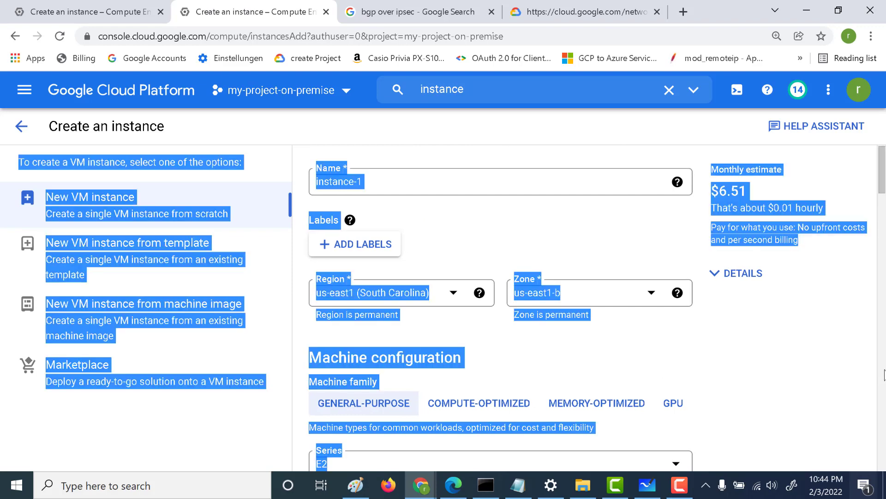
pyautogui.press('End')
pyautogui.click(366, 432)
# Step: Switch to My Project 59506's VM instance creation form
pyautogui.click(114, 15)
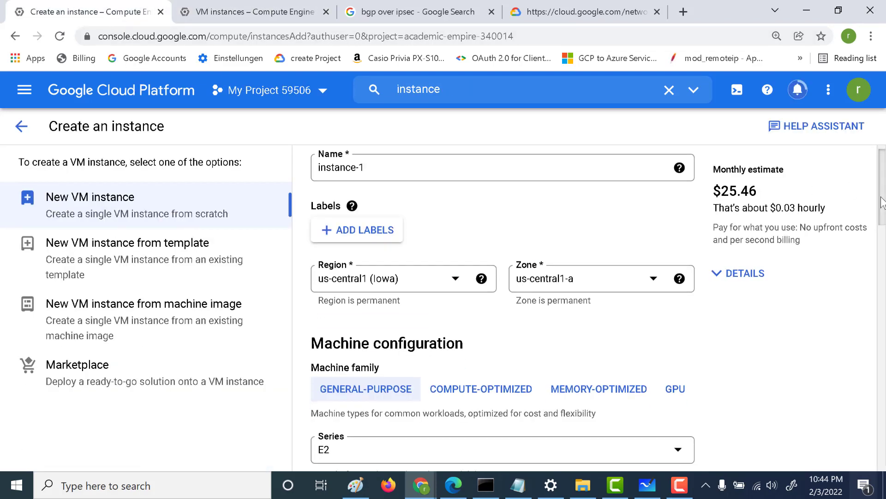
pyautogui.scroll(-4, 882, 194)
pyautogui.scroll(4, 884, 192)
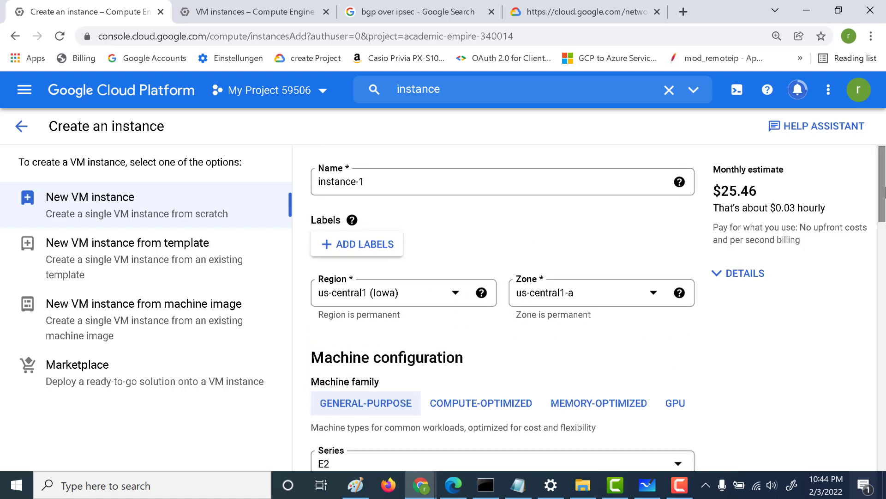
# Step: Set the machine type to e2-micro
pyautogui.scroll(-4, 884, 191)
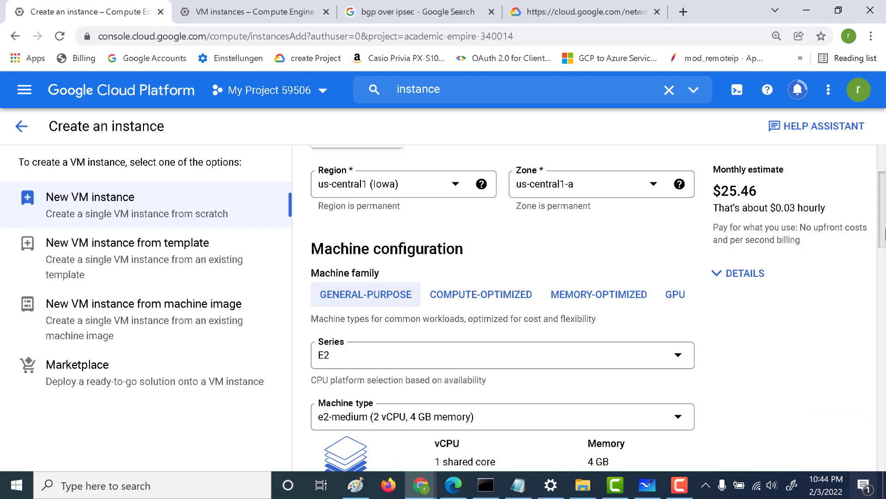
pyautogui.click(549, 346)
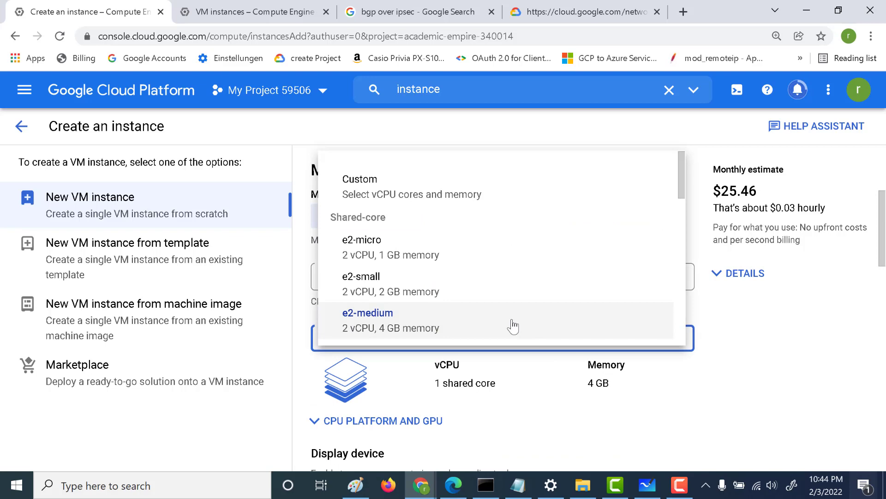
pyautogui.click(444, 254)
# Step: Change the boot disk type to Standard persistent disk
pyautogui.scroll(-6, 884, 332)
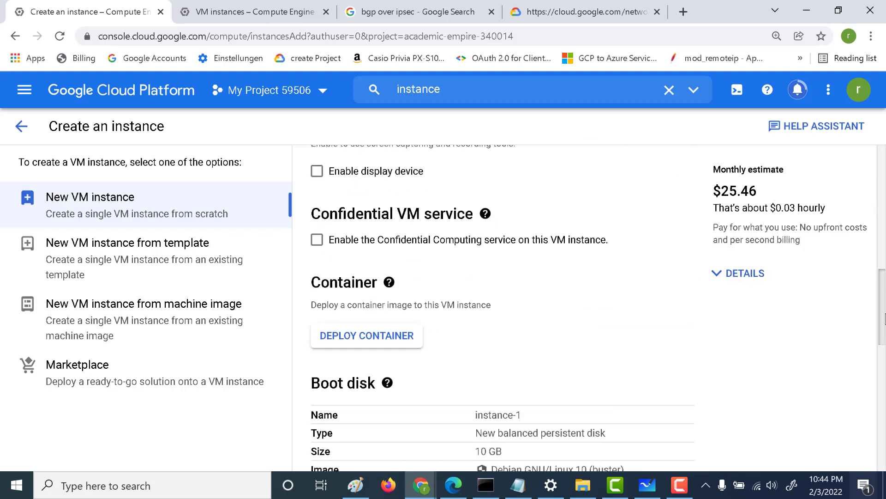
pyautogui.scroll(-2, 884, 333)
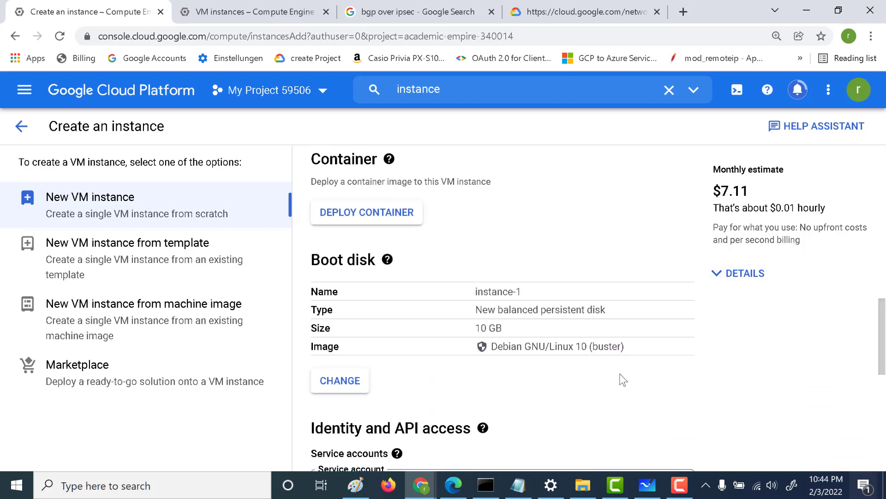
pyautogui.click(323, 380)
pyautogui.click(237, 356)
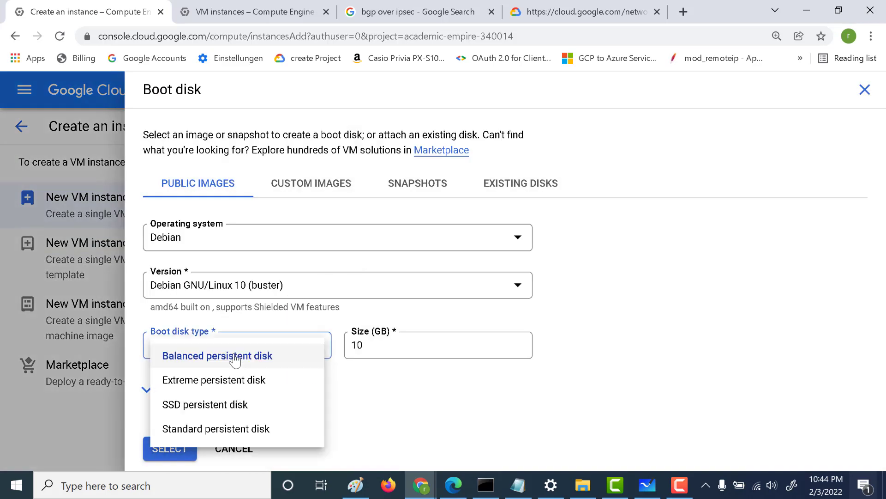
pyautogui.click(210, 426)
pyautogui.click(173, 448)
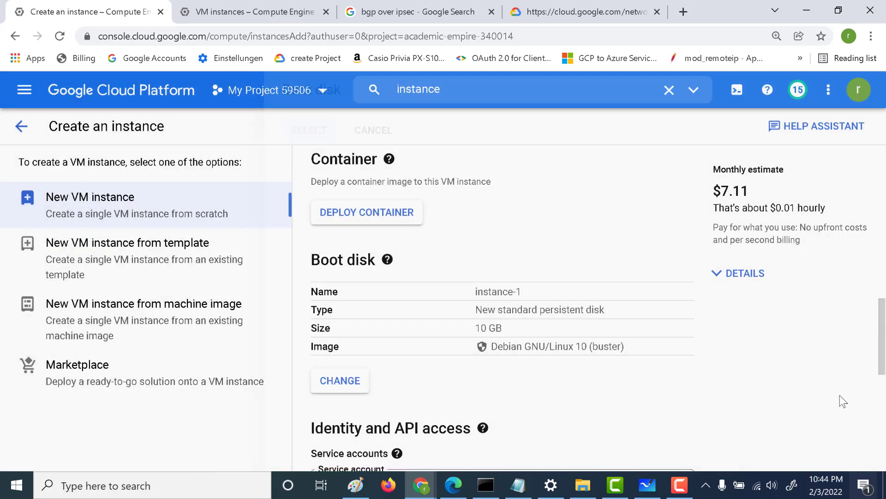
# Step: Create the VM instance in My Project 59506
pyautogui.scroll(-7, 882, 400)
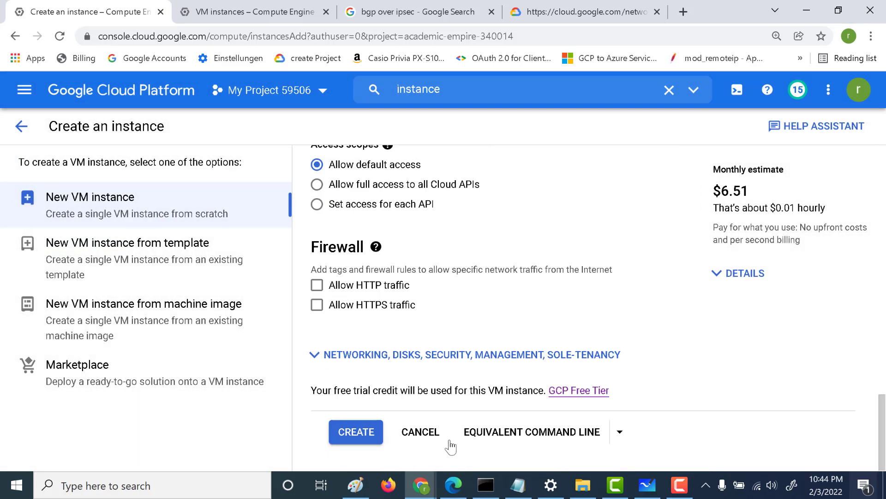
pyautogui.click(344, 431)
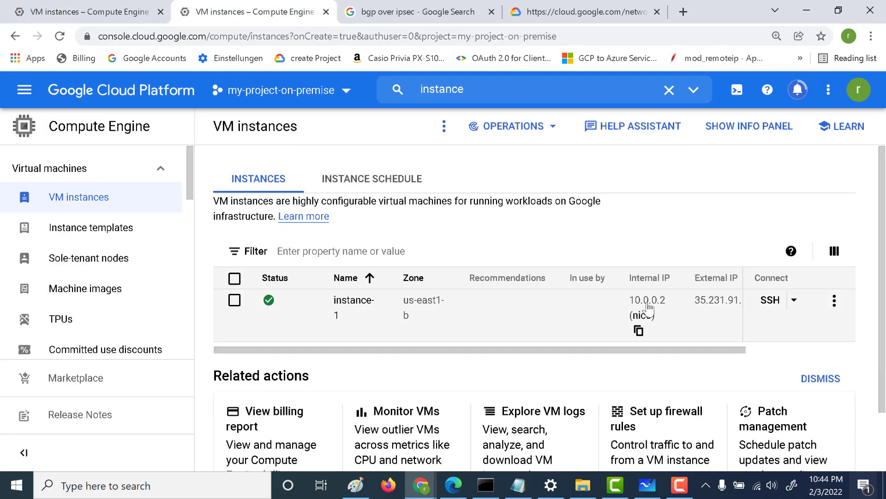
# Step: Copy the internal IP of the instance in my-project-on-premise and return to My Project 59506's VM instances list
pyautogui.click(638, 331)
pyautogui.click(97, 6)
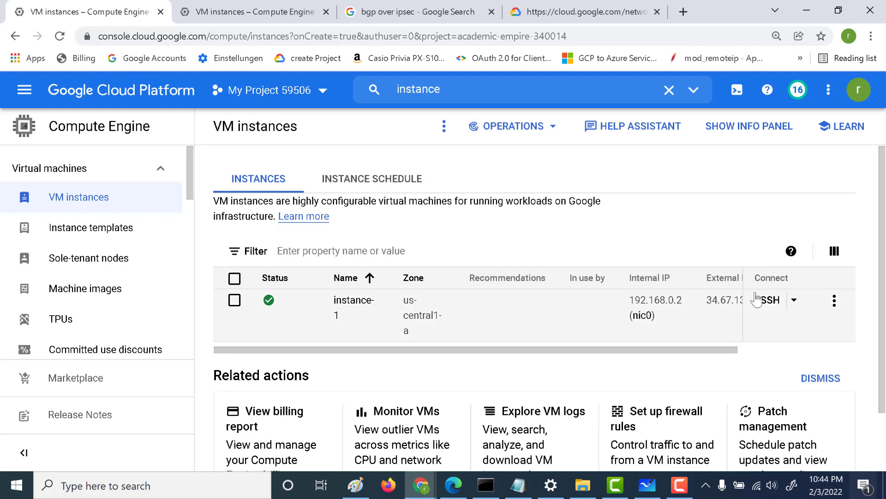
# Step: Open an SSH session to instance-1 in My Project 59506 and ping 10.0.0.2, selecting the replies
pyautogui.click(758, 299)
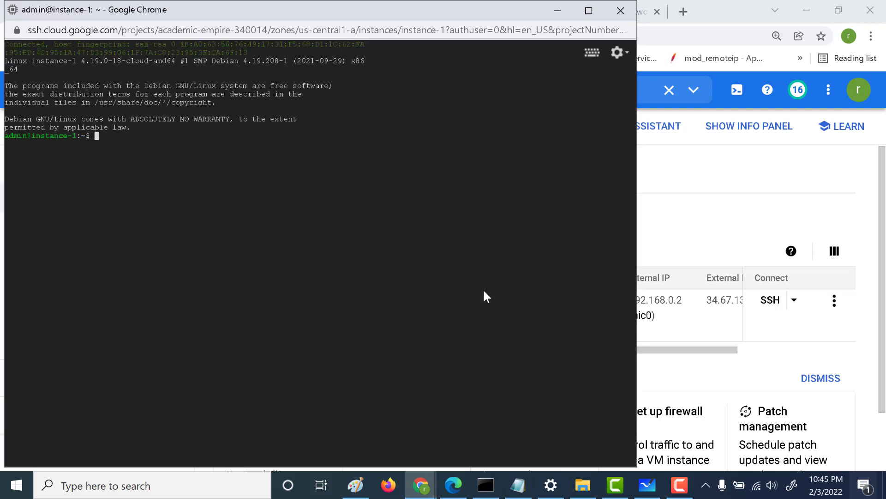
pyautogui.write('ng 10.0.0.2')
pyautogui.press('Return')
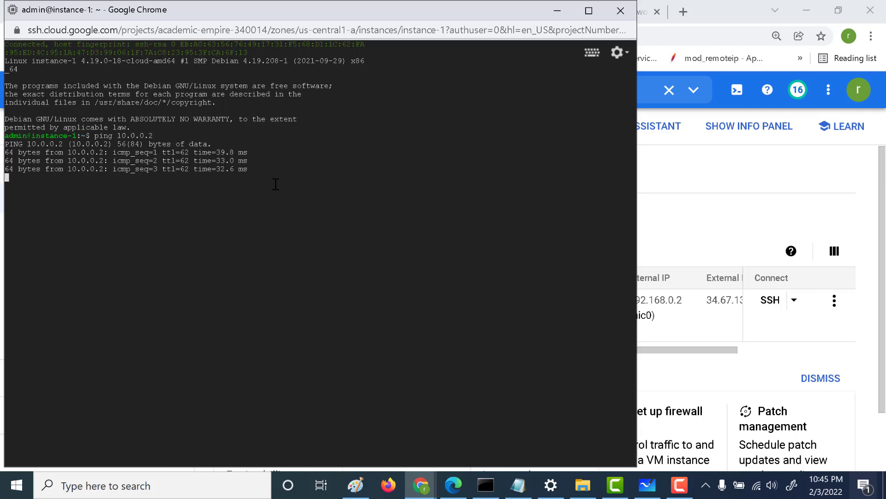
pyautogui.moveTo(249, 170); pyautogui.dragTo(34, 147)
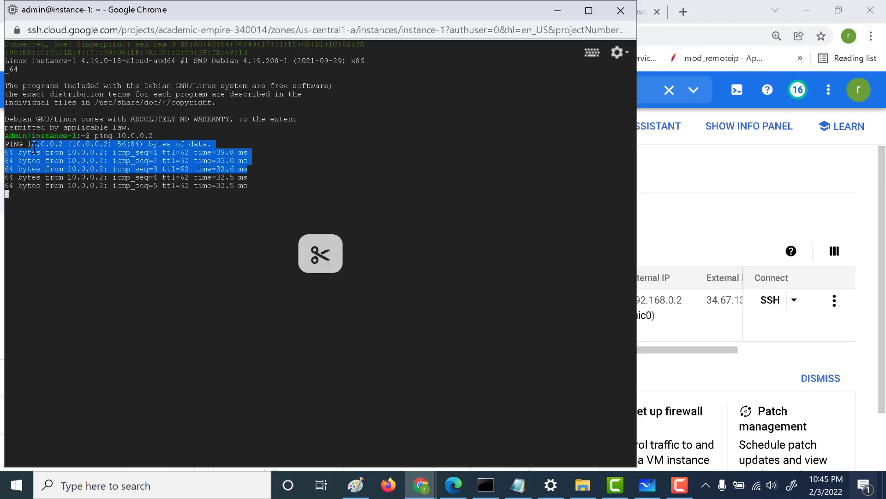